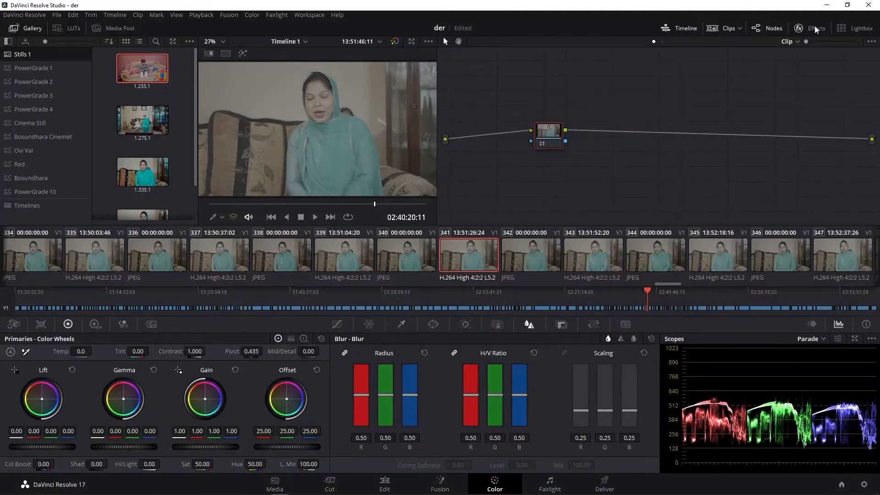
- Hide the clip thumbnail strip and widen the viewer to enlarge the preview image
{"action": "left_click", "coordinate": [815, 30]}
{"action": "left_click", "coordinate": [799, 29]}
{"action": "left_click", "coordinate": [735, 28]}
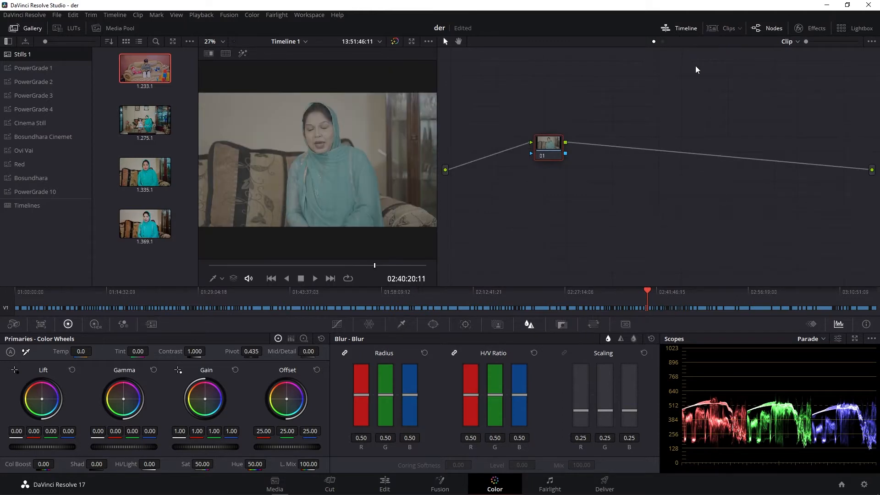
{"action": "left_click_drag", "start_coordinate": [436, 140], "coordinate": [496, 141]}
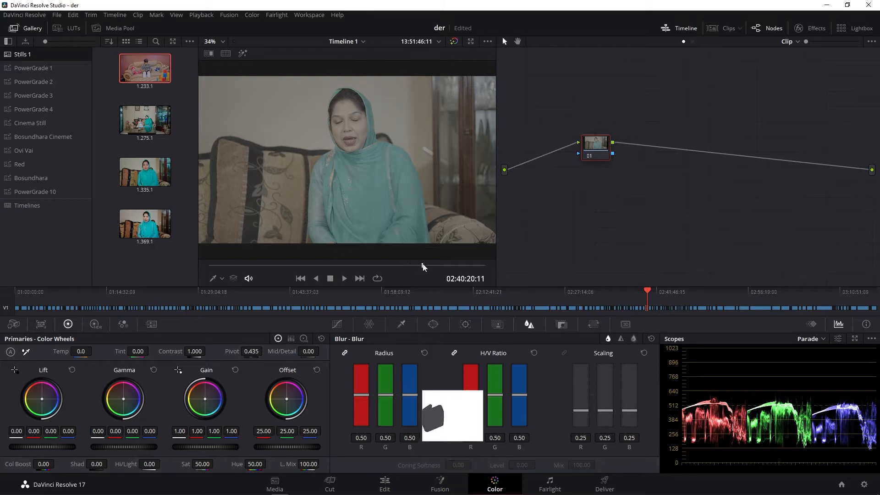
- Move the playhead to the earlier frame at 02:40:06:19 and add two serial nodes after node 01
{"action": "left_click", "coordinate": [274, 265]}
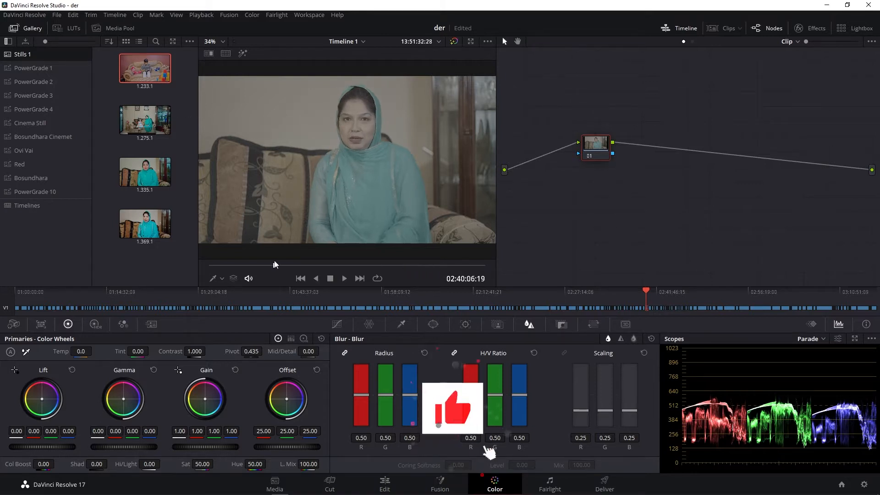
{"action": "left_click_drag", "start_coordinate": [597, 147], "coordinate": [587, 159]}
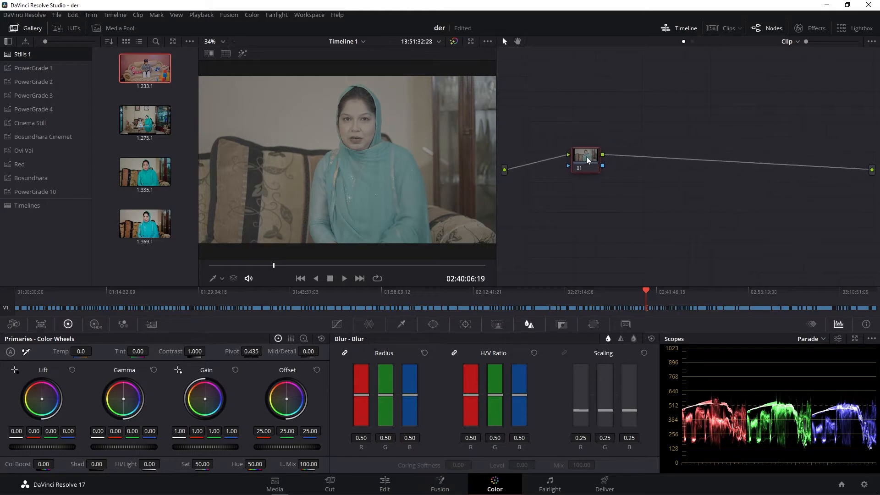
{"action": "key", "text": "alt+s"}
{"action": "key", "text": "alt+s"}
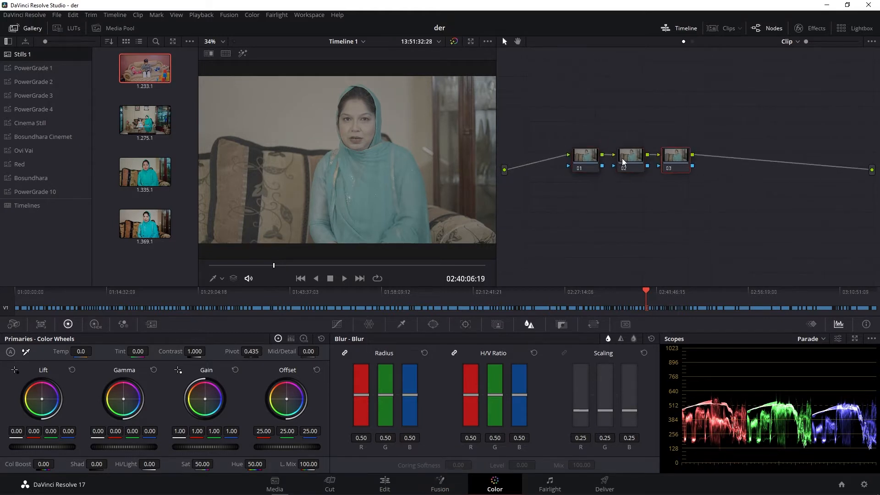
- Label node 01 as "NR"
{"action": "right_click", "coordinate": [586, 160]}
{"action": "left_click", "coordinate": [595, 175]}
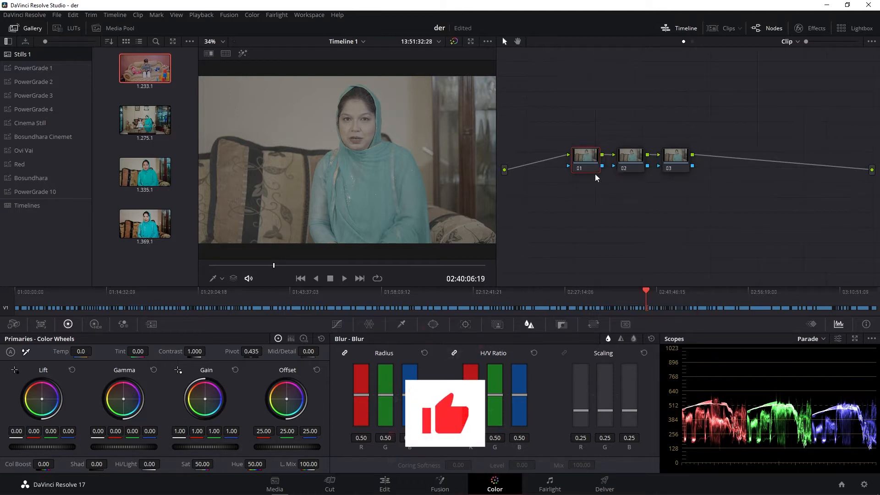
{"action": "type", "text": "NR"}
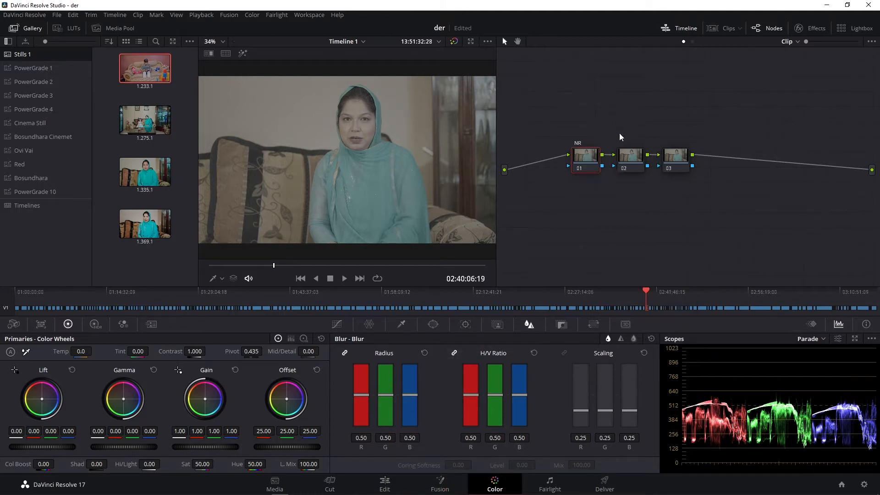
- Label node 02 as "CST"
{"action": "right_click", "coordinate": [634, 160]}
{"action": "left_click", "coordinate": [628, 158]}
{"action": "right_click", "coordinate": [627, 156]}
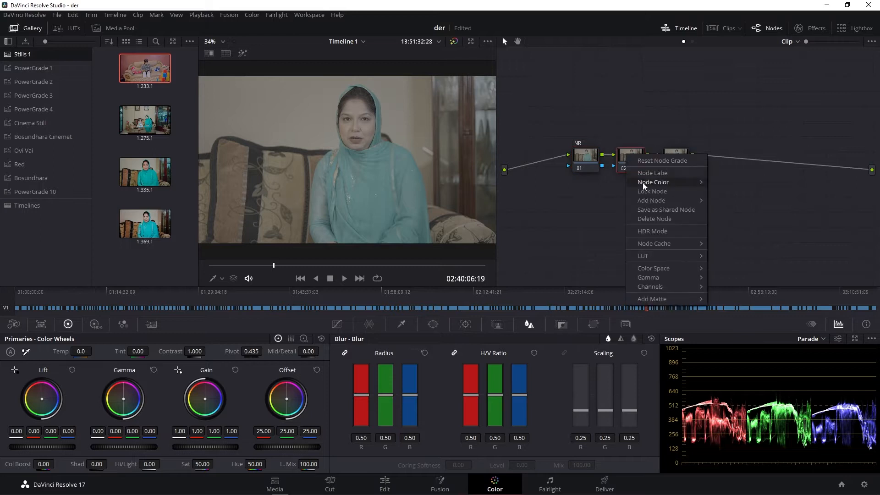
{"action": "left_click", "coordinate": [643, 175]}
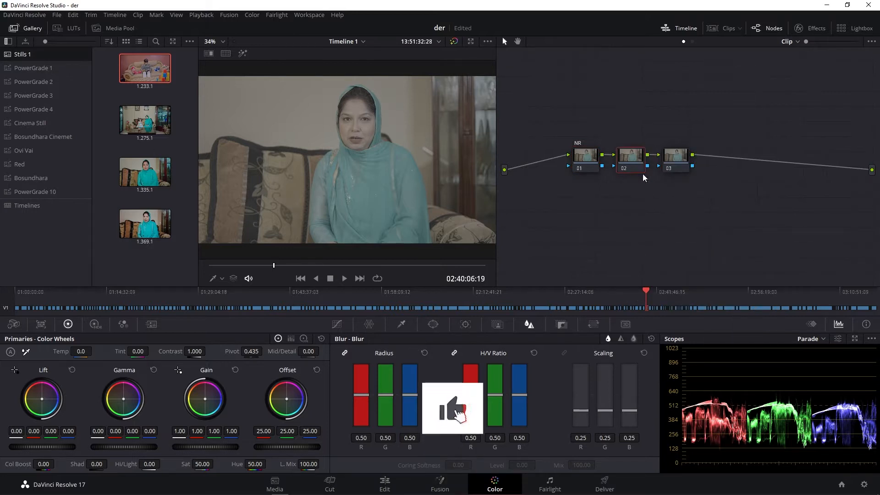
{"action": "type", "text": "cst"}
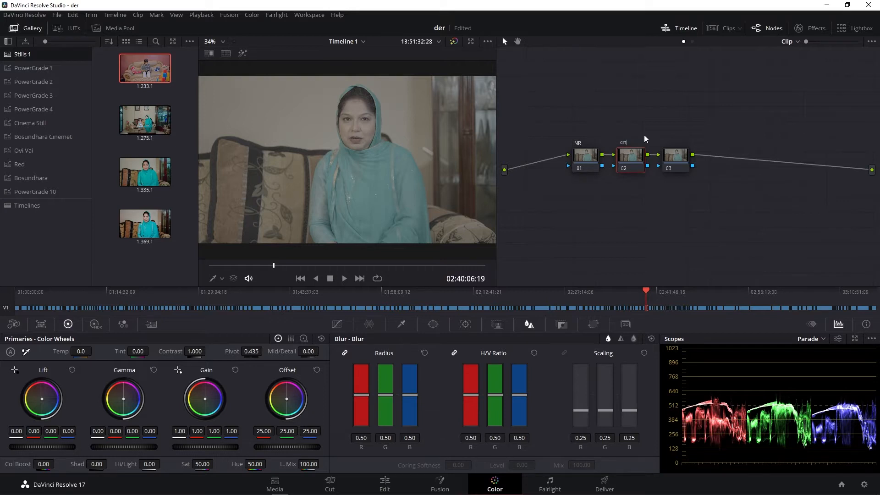
{"action": "left_click", "coordinate": [644, 128]}
- Search the effects library for "color" and apply Color Space Transform to the CST node
{"action": "left_click", "coordinate": [812, 30]}
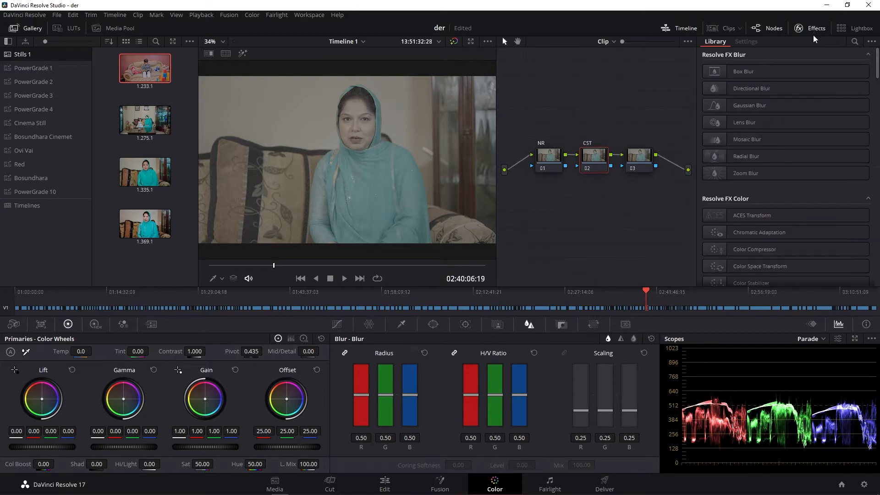
{"action": "type", "text": "color"}
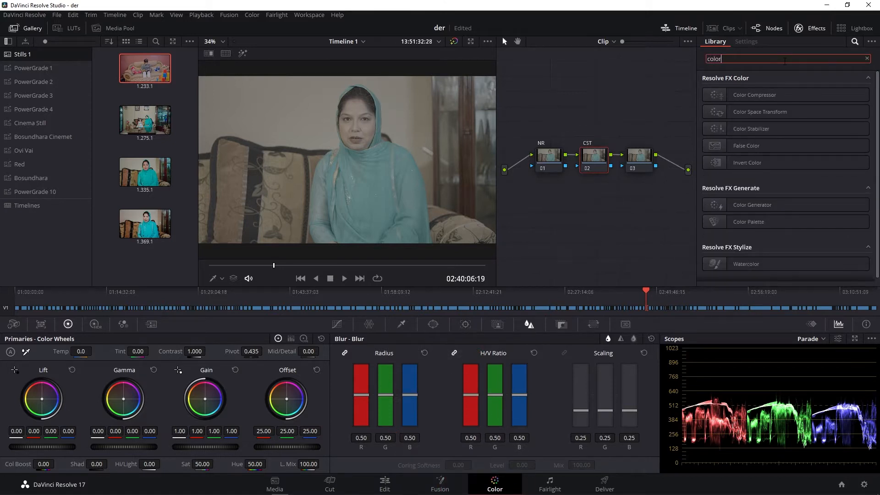
{"action": "left_click_drag", "start_coordinate": [753, 106], "coordinate": [608, 152]}
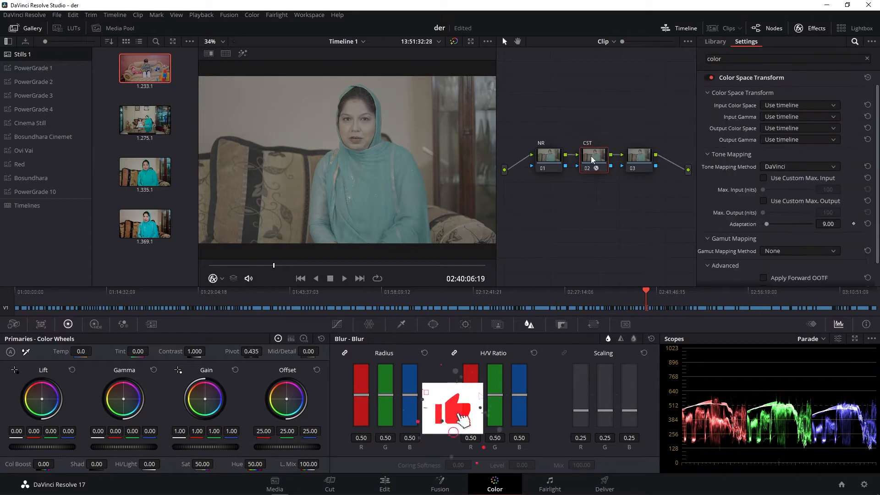
- Set the Color Space Transform's input color space to Sony S-Gamut3.Cine and its input gamma to Sony S-Log2
{"action": "left_click", "coordinate": [783, 105]}
{"action": "scroll", "coordinate": [790, 169], "scroll_direction": "down", "scroll_amount": 10}
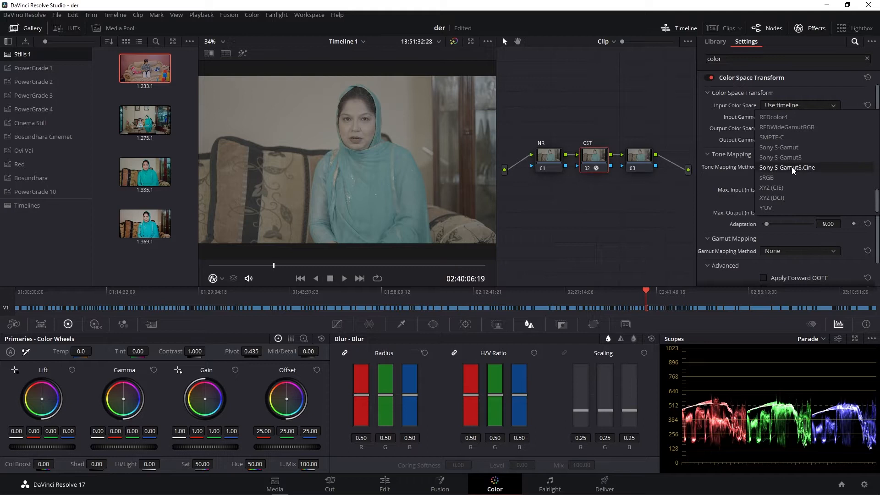
{"action": "left_click", "coordinate": [790, 167]}
{"action": "left_click", "coordinate": [810, 115]}
{"action": "scroll", "coordinate": [802, 169], "scroll_direction": "down", "scroll_amount": 3}
{"action": "scroll", "coordinate": [800, 188], "scroll_direction": "down", "scroll_amount": 5}
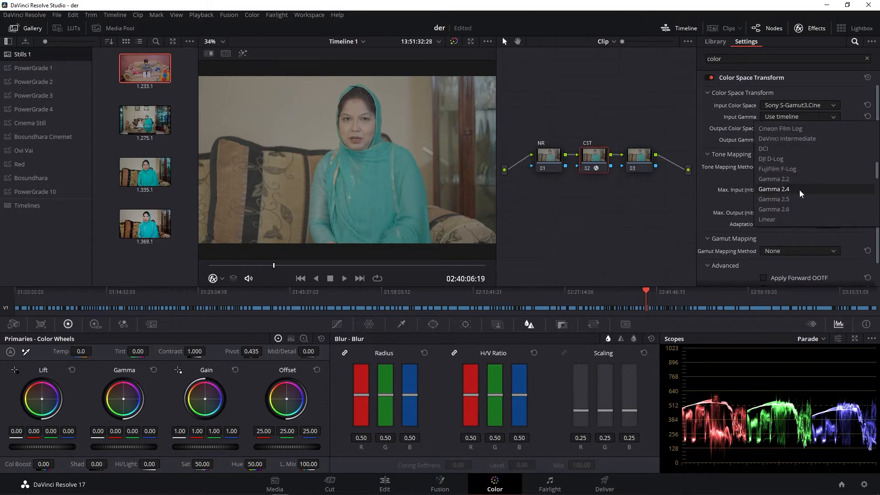
{"action": "scroll", "coordinate": [798, 202], "scroll_direction": "down", "scroll_amount": 1}
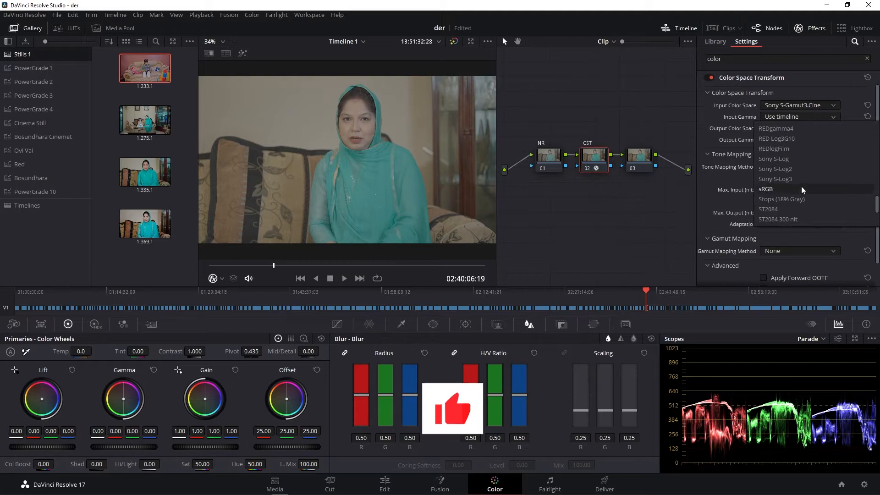
{"action": "left_click", "coordinate": [802, 169]}
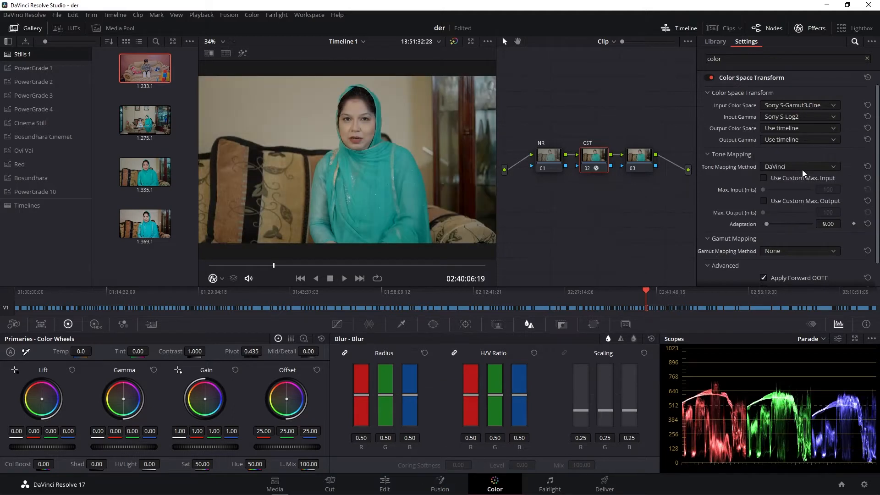
- Set the Color Space Transform's output color space to Rec.709 and its output gamma to Gamma 2.4
{"action": "left_click", "coordinate": [785, 128]}
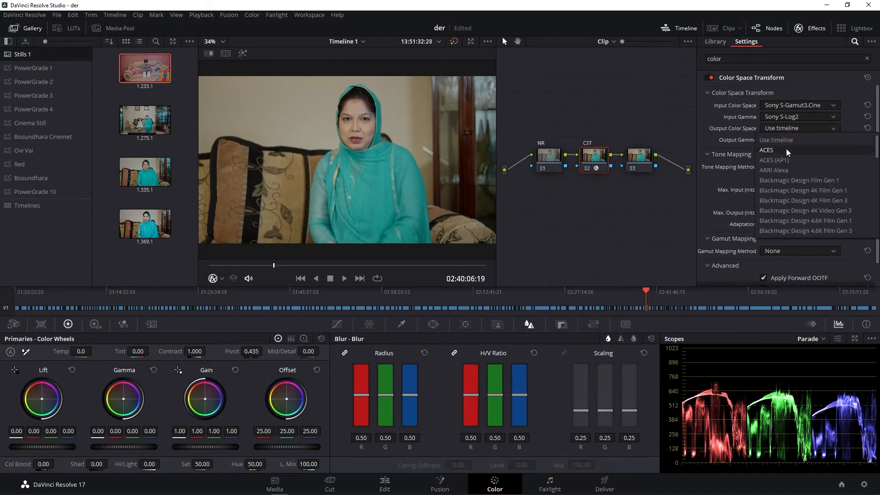
{"action": "scroll", "coordinate": [786, 168], "scroll_direction": "down", "scroll_amount": 6}
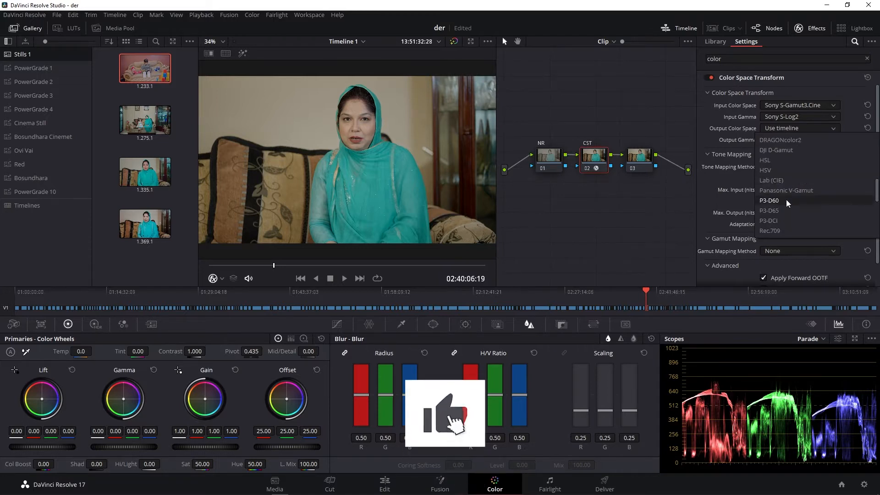
{"action": "left_click", "coordinate": [782, 230]}
{"action": "left_click", "coordinate": [782, 136]}
{"action": "scroll", "coordinate": [788, 196], "scroll_direction": "down", "scroll_amount": 3}
{"action": "scroll", "coordinate": [788, 200], "scroll_direction": "down", "scroll_amount": 5}
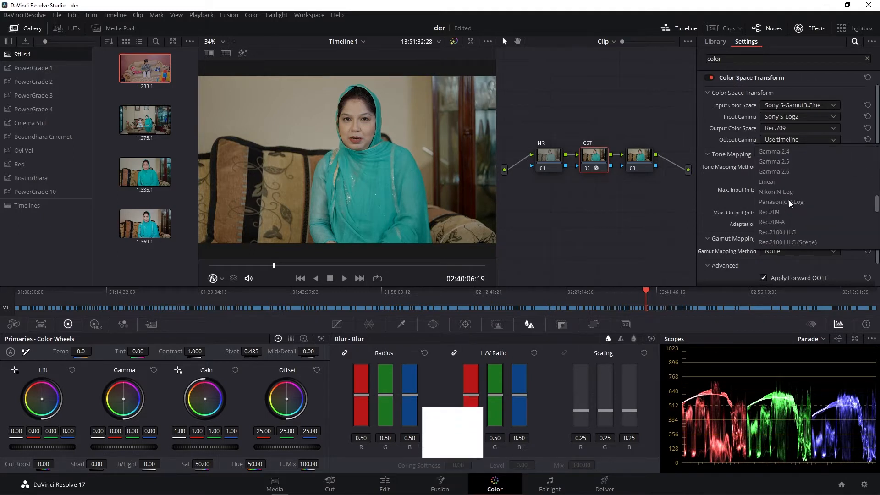
{"action": "left_click", "coordinate": [791, 150]}
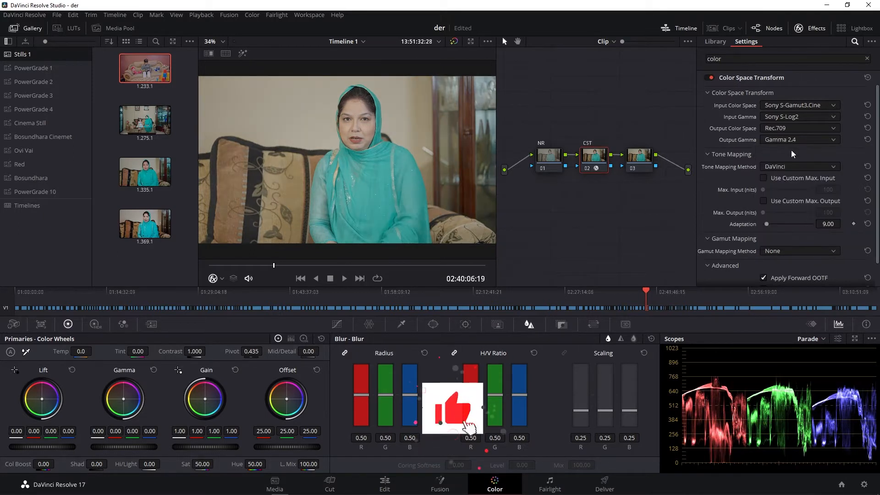
- Try Gamma 2.5 as the output gamma of the Color Space Transform
{"action": "left_click", "coordinate": [791, 116]}
{"action": "left_click", "coordinate": [790, 117]}
{"action": "left_click", "coordinate": [788, 128]}
{"action": "left_click", "coordinate": [788, 127]}
{"action": "left_click", "coordinate": [788, 139]}
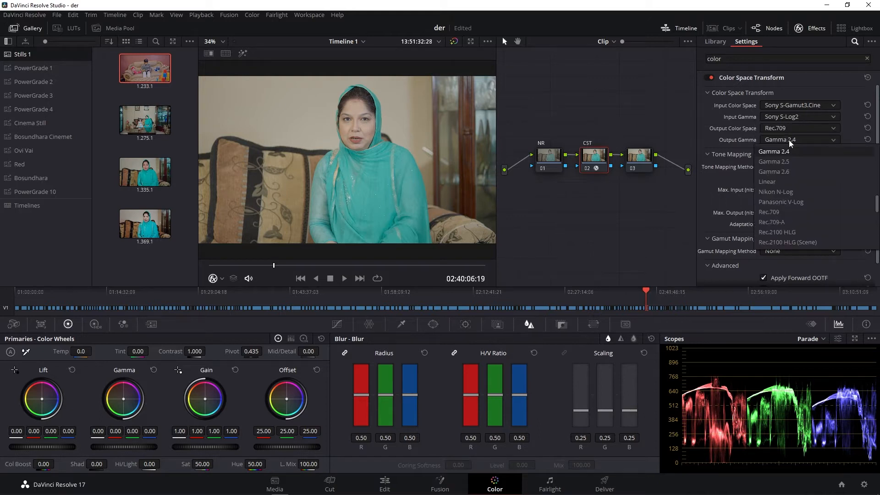
{"action": "left_click", "coordinate": [788, 162]}
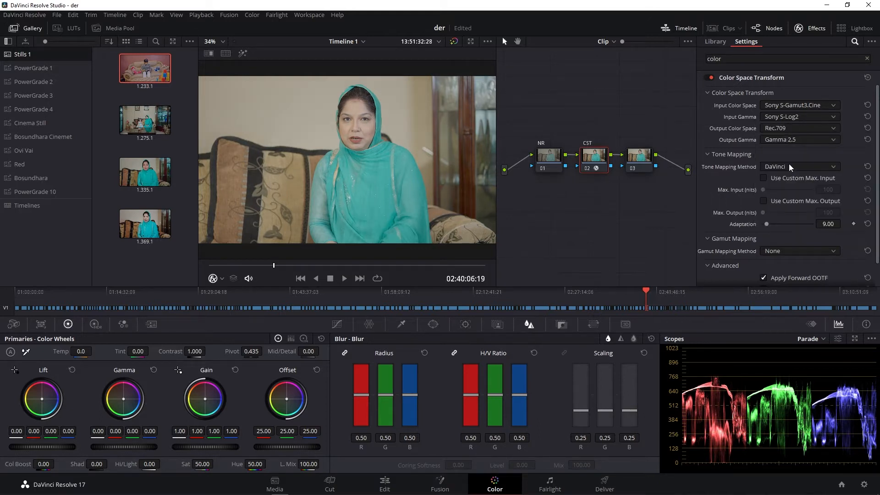
- Set the Color Space Transform's output gamma to Gamma 2.2
{"action": "left_click", "coordinate": [796, 138]}
{"action": "scroll", "coordinate": [793, 158], "scroll_direction": "up", "scroll_amount": 2}
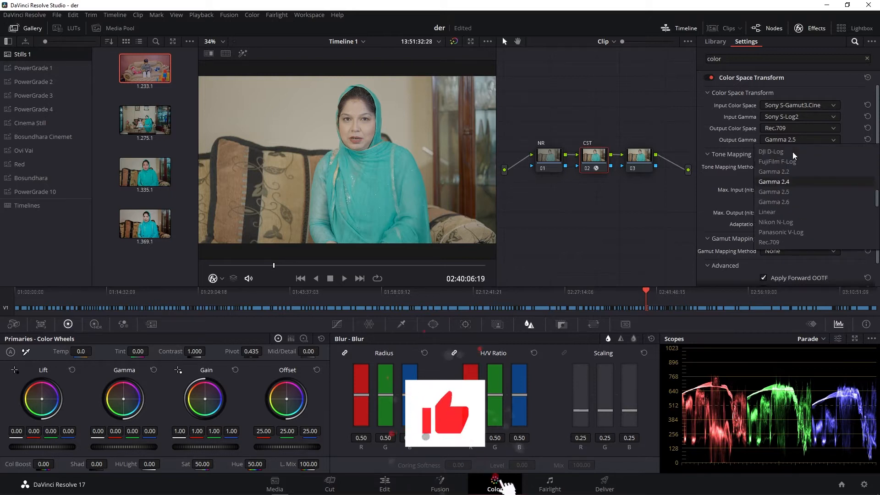
{"action": "left_click", "coordinate": [793, 172]}
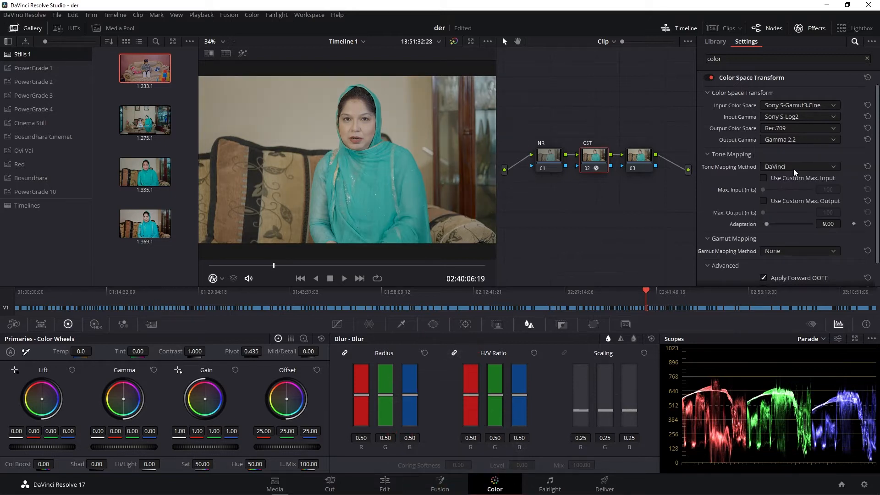
- Set the tone mapping method to Luminance Mapping and the gamut mapping method to Saturation Compression
{"action": "left_click", "coordinate": [794, 165]}
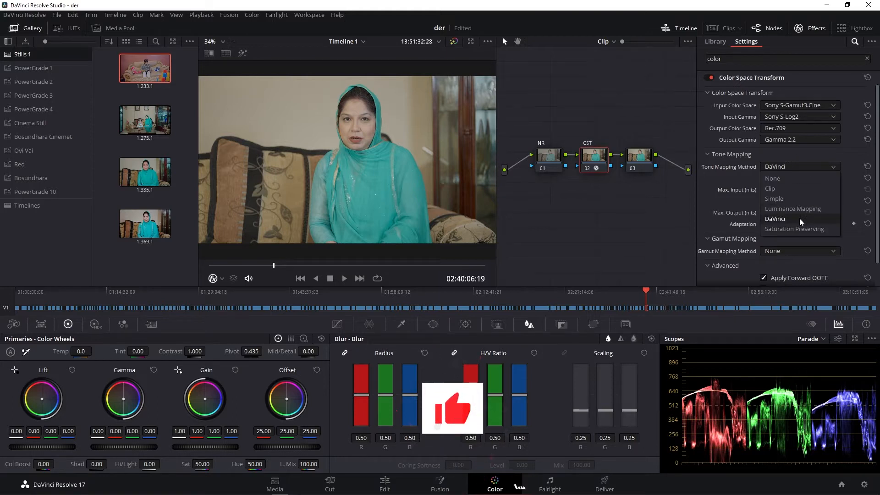
{"action": "left_click", "coordinate": [798, 228]}
{"action": "left_click", "coordinate": [798, 168]}
{"action": "left_click", "coordinate": [795, 210]}
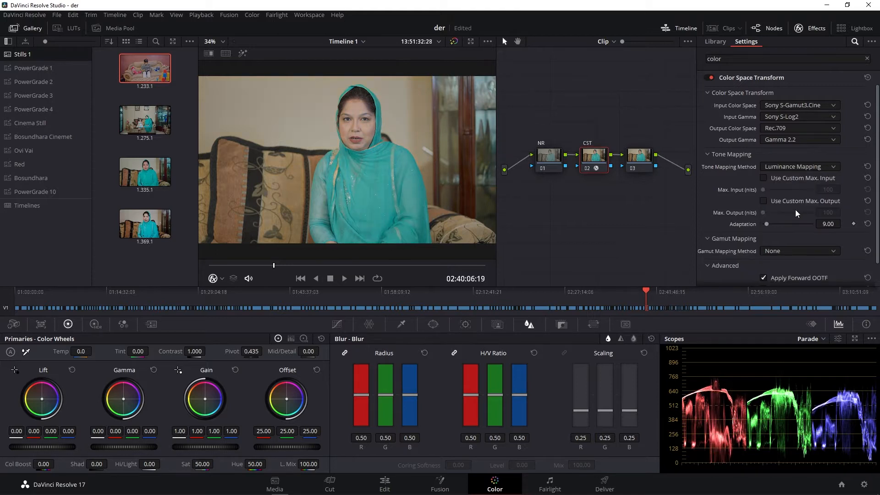
{"action": "left_click", "coordinate": [788, 250]}
{"action": "left_click", "coordinate": [792, 274]}
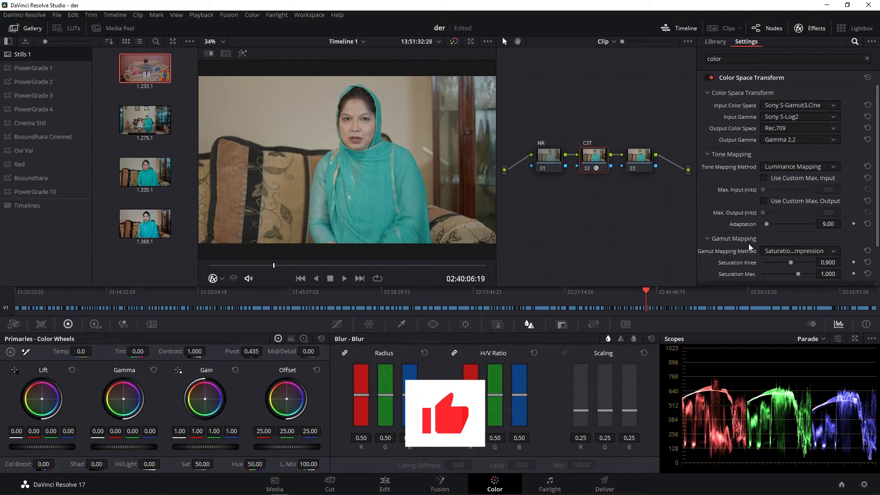
- Select node 03 and swap the effects library and blur controls for the full node graph and custom curves
{"action": "left_click", "coordinate": [637, 162]}
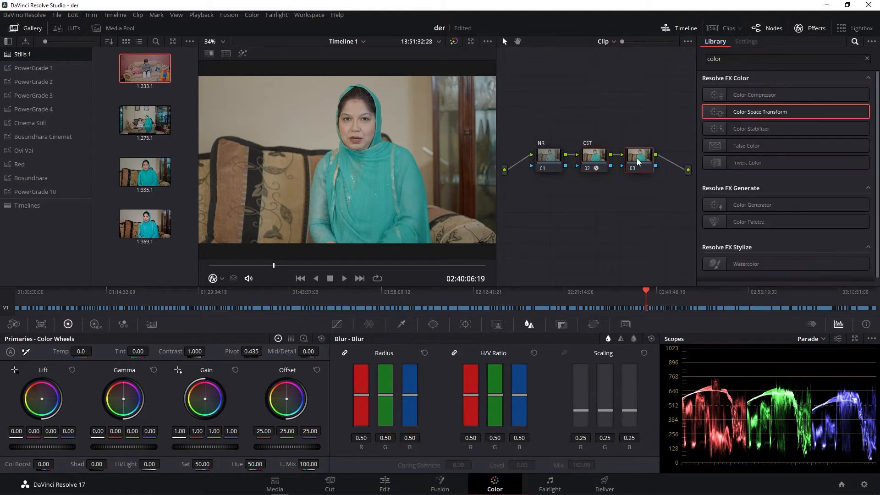
{"action": "left_click", "coordinate": [810, 28]}
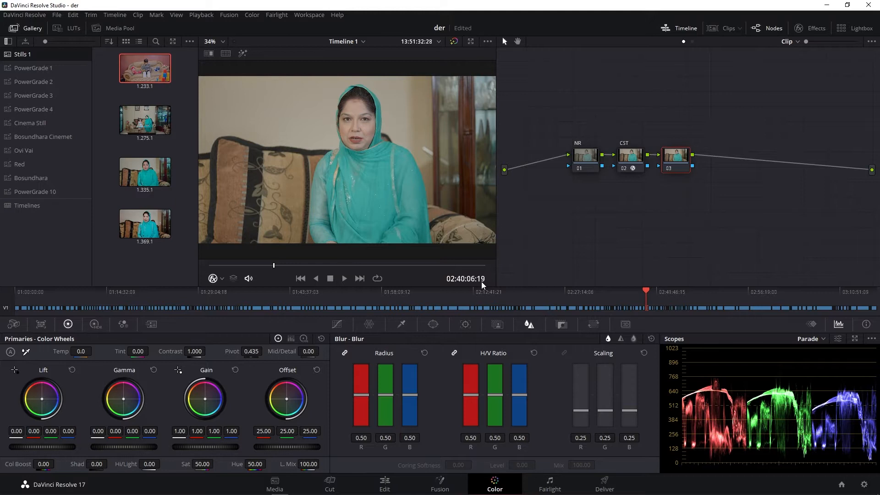
{"action": "left_click", "coordinate": [333, 326]}
- Label node 03 as "Primaries"
{"action": "right_click", "coordinate": [676, 157]}
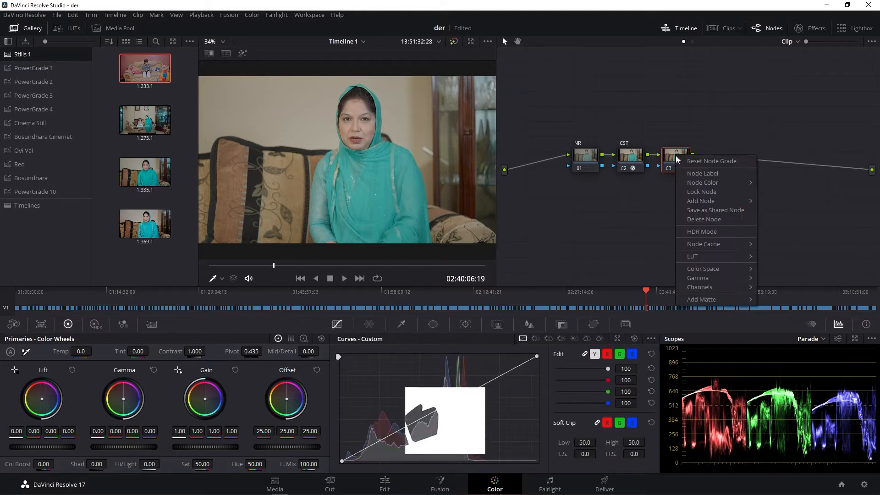
{"action": "left_click", "coordinate": [684, 173]}
{"action": "type", "text": "Fr"}
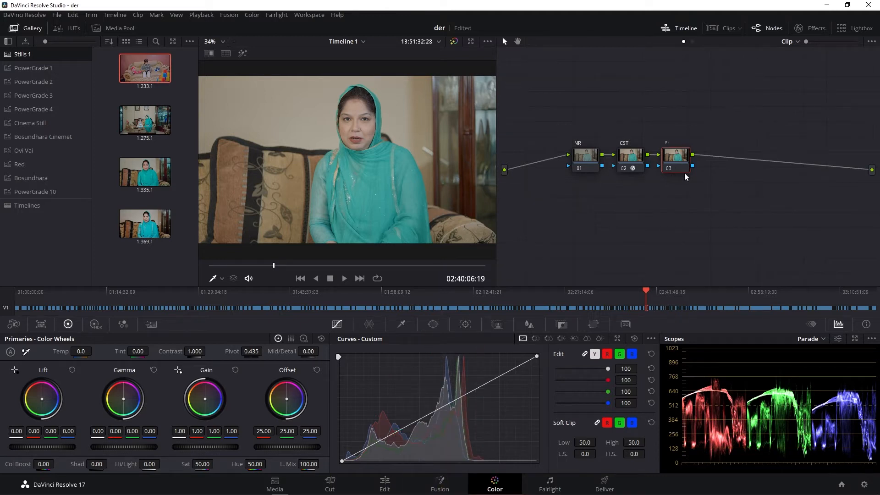
{"action": "type", "text": "imaries"}
{"action": "key", "text": "Return"}
- Lower the Primaries node's master gamma to -0.07 and raise its master gain to 1.11
{"action": "left_click_drag", "start_coordinate": [90, 447], "coordinate": [92, 447]}
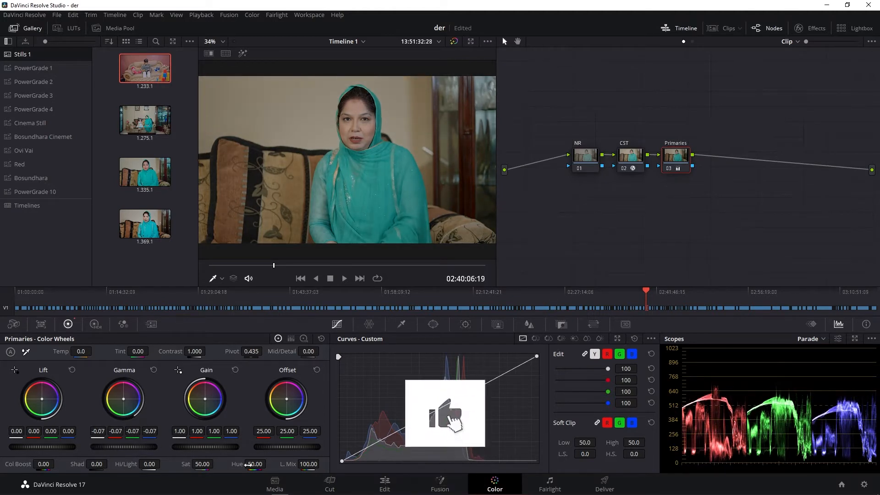
{"action": "left_click_drag", "start_coordinate": [171, 446], "coordinate": [189, 444]}
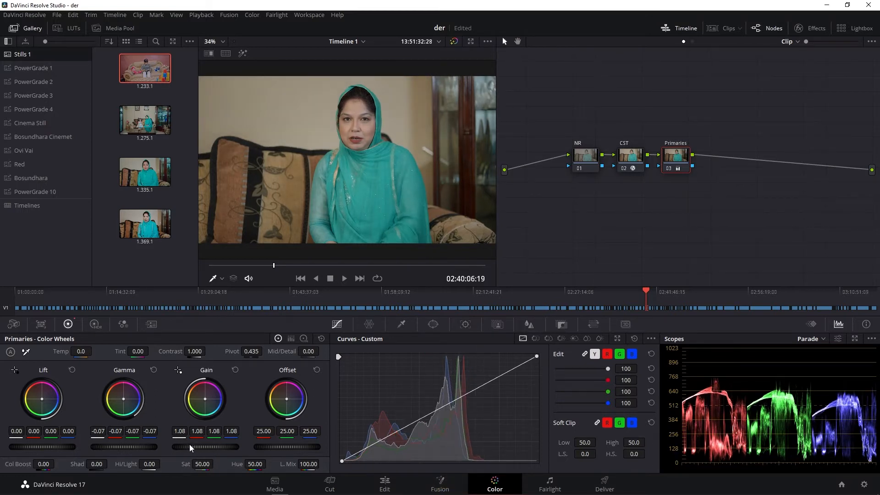
{"action": "left_click_drag", "start_coordinate": [189, 444], "coordinate": [190, 444]}
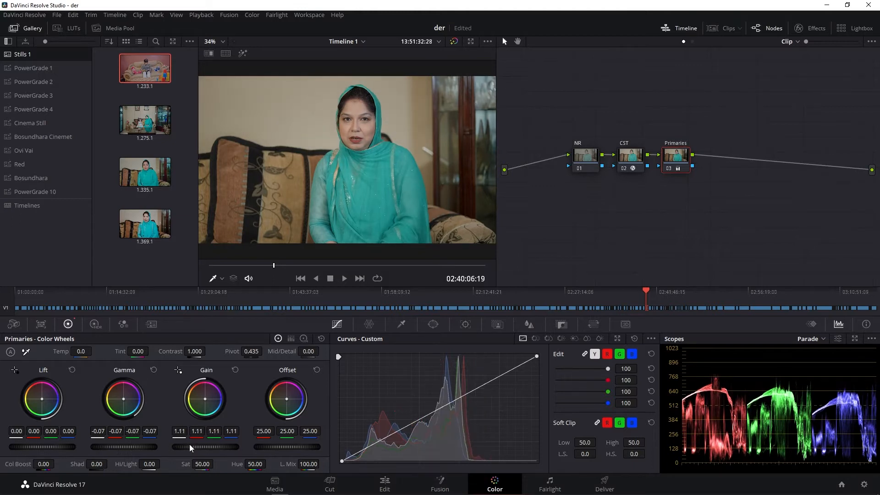
- Set the Primaries node's master lift to -0.04 and offset to 26.00, and try a color balance shift in the gain
{"action": "left_click_drag", "start_coordinate": [9, 447], "coordinate": [15, 447]}
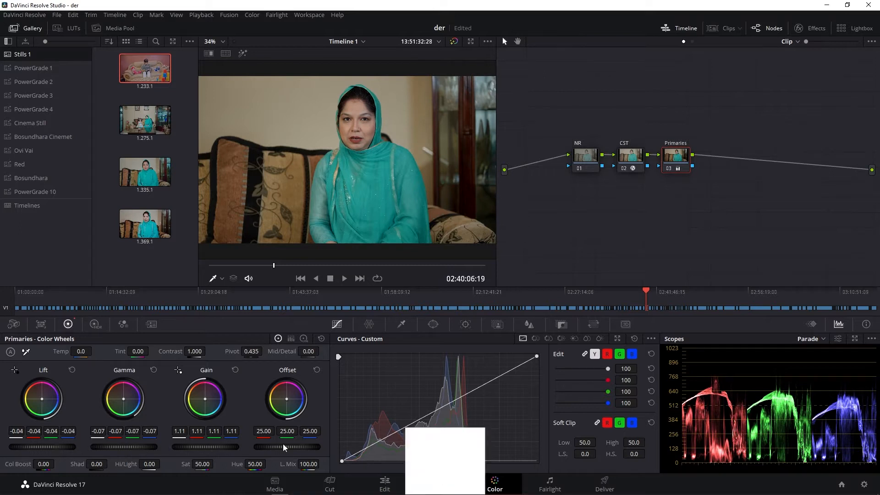
{"action": "left_click_drag", "start_coordinate": [253, 447], "coordinate": [254, 447]}
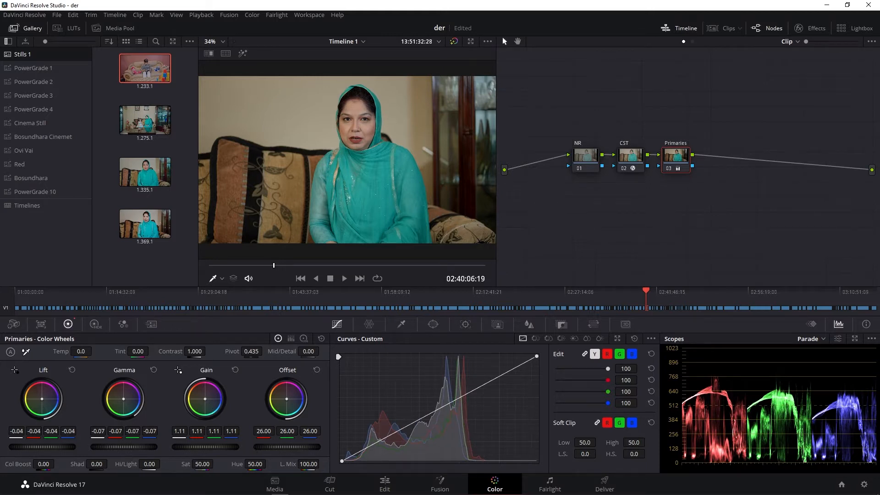
{"action": "left_click_drag", "start_coordinate": [205, 399], "coordinate": [206, 399]}
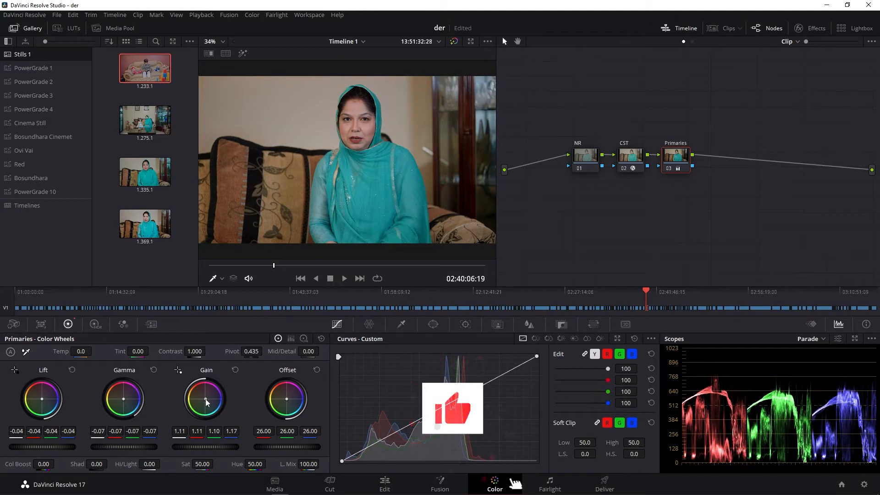
{"action": "left_click", "coordinate": [231, 369]}
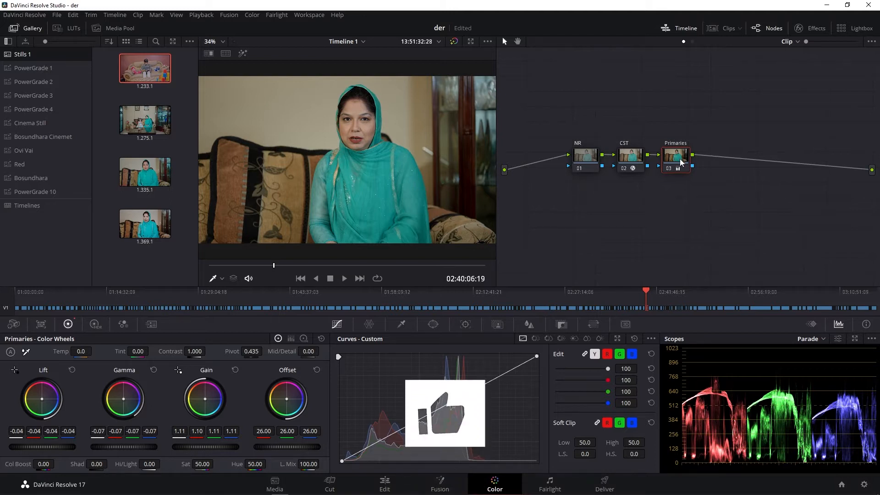
- Add two layer nodes alongside the Primaries node and clean up the node graph
{"action": "left_click_drag", "start_coordinate": [673, 159], "coordinate": [675, 157]}
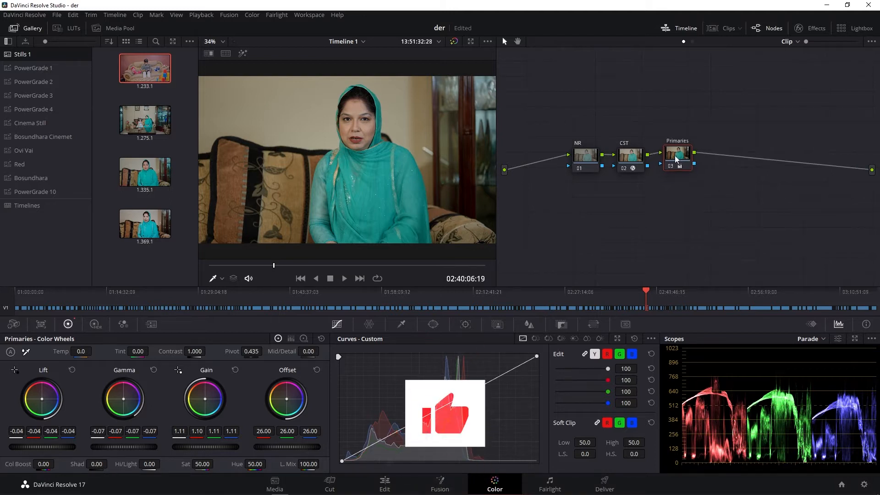
{"action": "key", "text": "alt+l"}
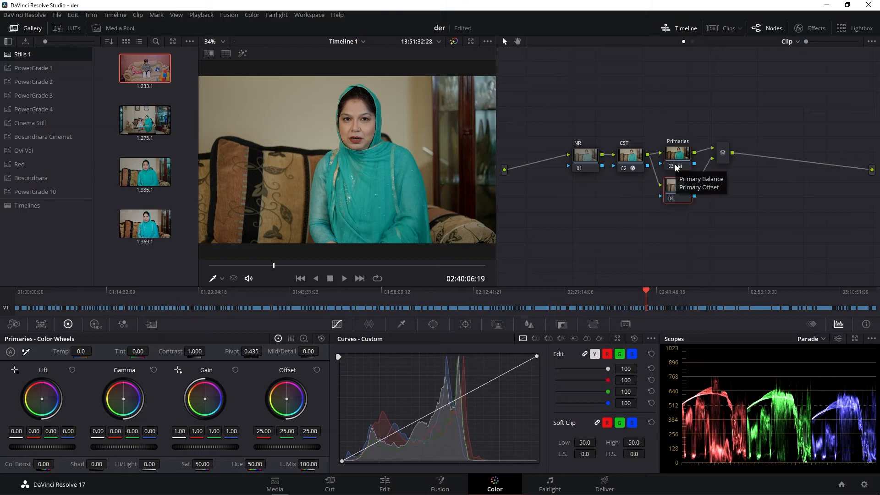
{"action": "key", "text": "alt+l"}
{"action": "right_click", "coordinate": [653, 107]}
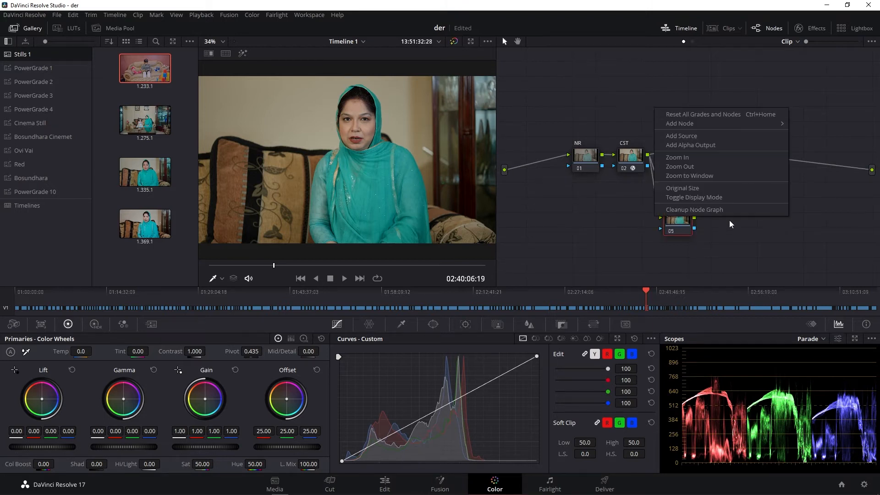
{"action": "left_click", "coordinate": [726, 208]}
{"action": "left_click", "coordinate": [729, 172]}
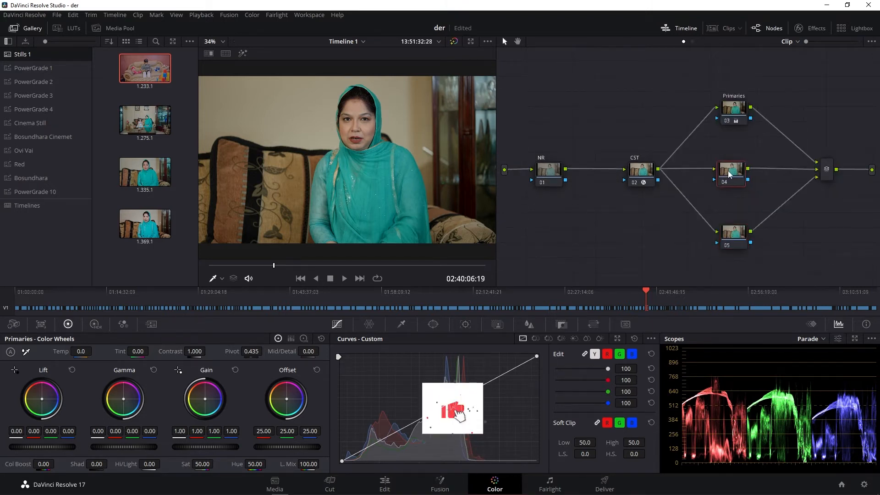
- Label node 05 as "Dress" and move it slightly upward in the node graph
{"action": "right_click", "coordinate": [735, 235]}
{"action": "left_click", "coordinate": [734, 239]}
{"action": "right_click", "coordinate": [734, 239]}
{"action": "left_click", "coordinate": [750, 257]}
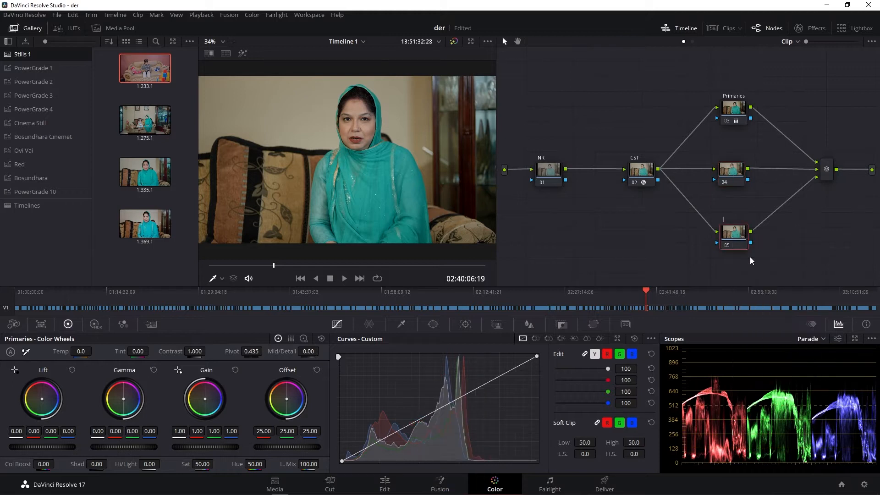
{"action": "type", "text": "Dress"}
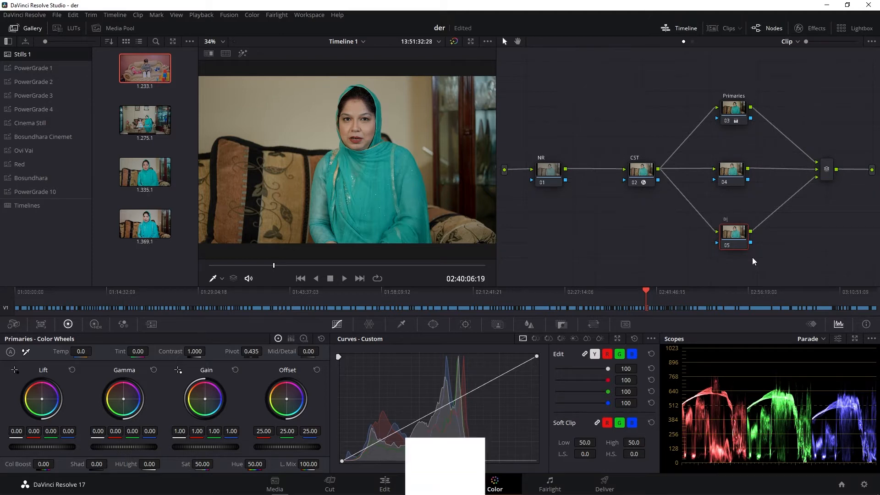
{"action": "left_click", "coordinate": [816, 250]}
{"action": "left_click_drag", "start_coordinate": [737, 235], "coordinate": [739, 225]}
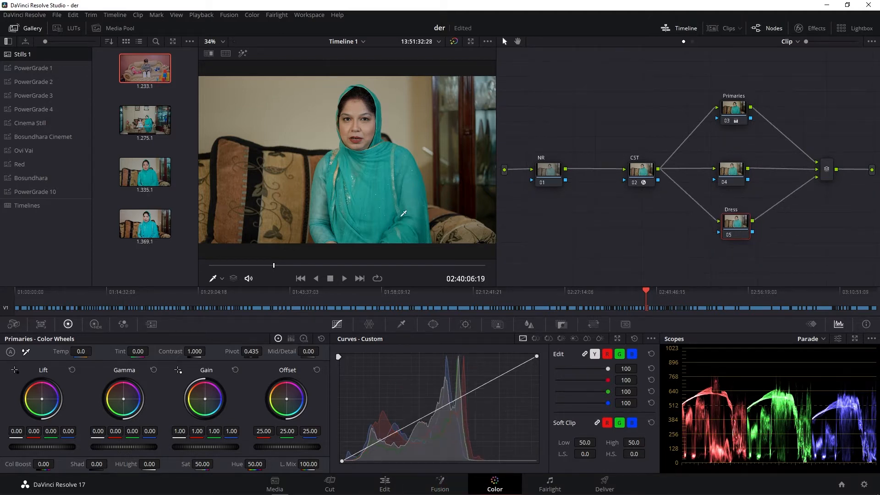
- Key the teal dress on the Dress node with the HSL Qualifier, using the highlight view
{"action": "left_click", "coordinate": [404, 324]}
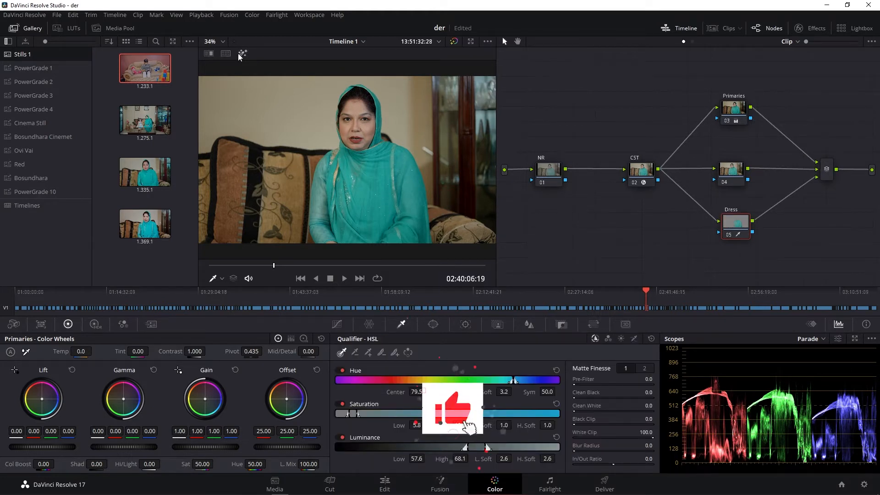
{"action": "left_click", "coordinate": [242, 53]}
{"action": "left_click", "coordinate": [357, 172]}
{"action": "mouse_move", "coordinate": [357, 172]}
{"action": "left_mouse_down"}
{"action": "mouse_move", "coordinate": [337, 178]}
{"action": "mouse_move", "coordinate": [351, 178]}
{"action": "mouse_move", "coordinate": [344, 190]}
{"action": "left_mouse_up"}
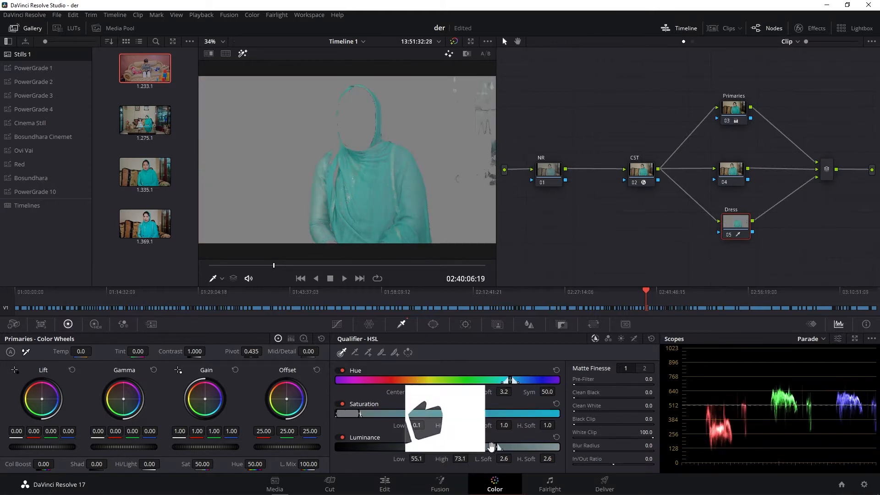
- Refine the Dress key to hue center 78.2, saturation range 0.0 to 24.8 with high soft 0.0, and luminance low 55.2
{"action": "left_click_drag", "start_coordinate": [472, 425], "coordinate": [543, 424]}
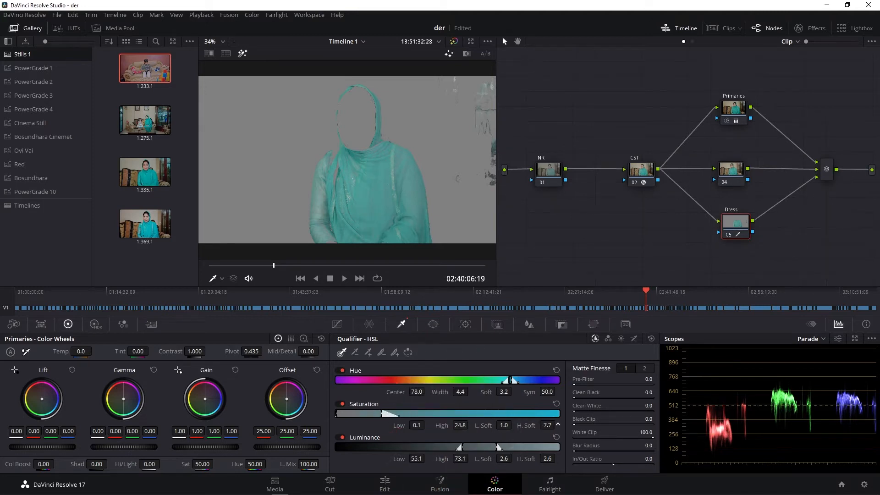
{"action": "left_click_drag", "start_coordinate": [417, 392], "coordinate": [428, 392]}
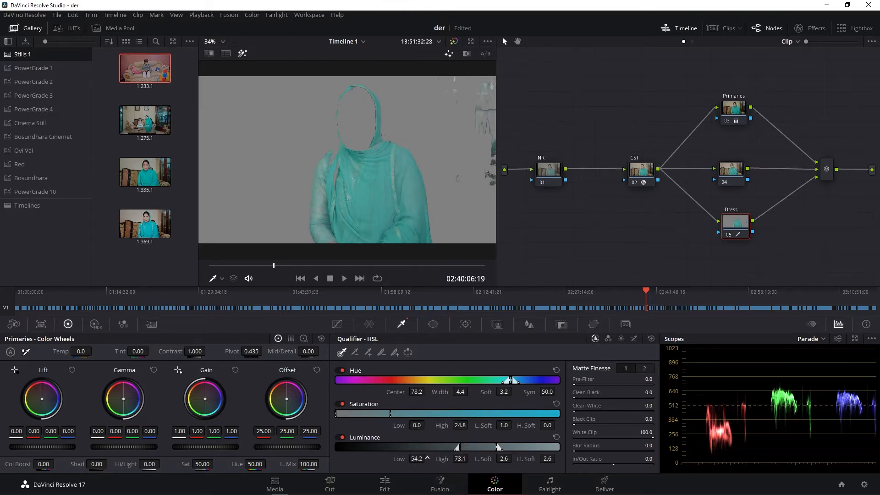
{"action": "left_click_drag", "start_coordinate": [427, 458], "coordinate": [418, 458]}
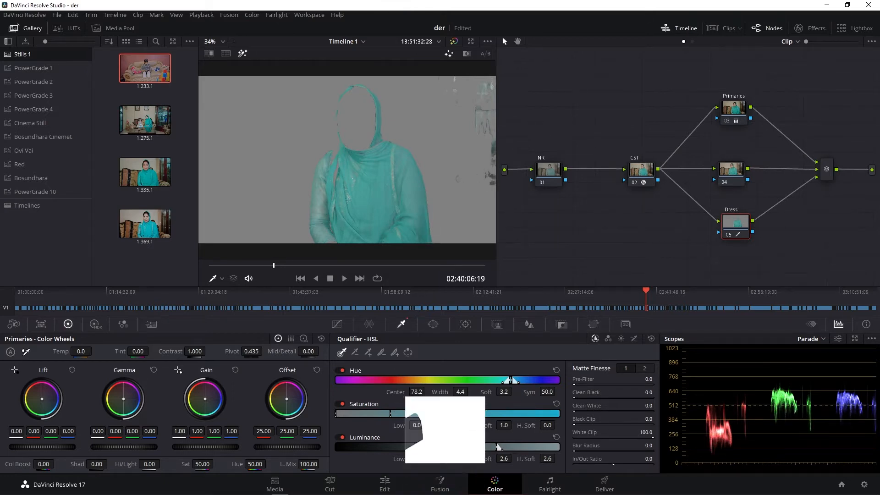
- Set the Dress matte's blur radius to 37.1, clean black to 9.4 and clean white to 65.9, and turn off the highlight view
{"action": "left_click_drag", "start_coordinate": [648, 445], "coordinate": [666, 445]}
{"action": "left_click_drag", "start_coordinate": [648, 392], "coordinate": [686, 393]}
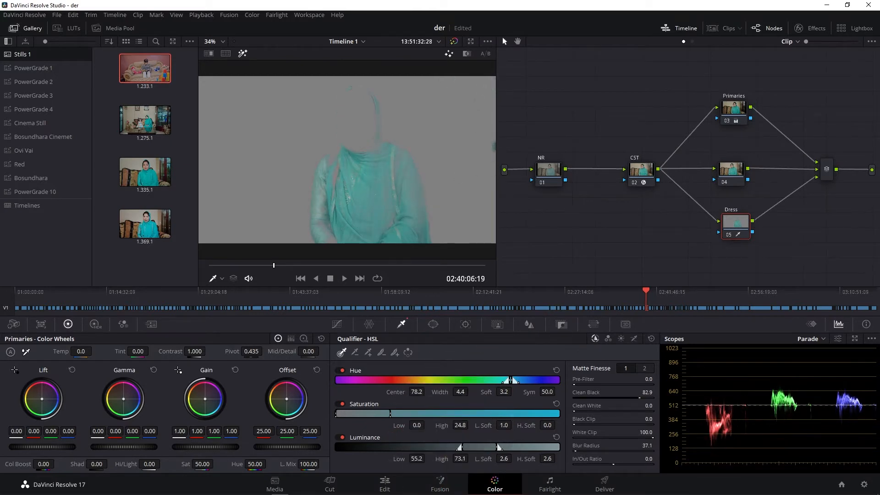
{"action": "left_click_drag", "start_coordinate": [649, 397], "coordinate": [585, 397]}
{"action": "left_click_drag", "start_coordinate": [644, 406], "coordinate": [696, 407]}
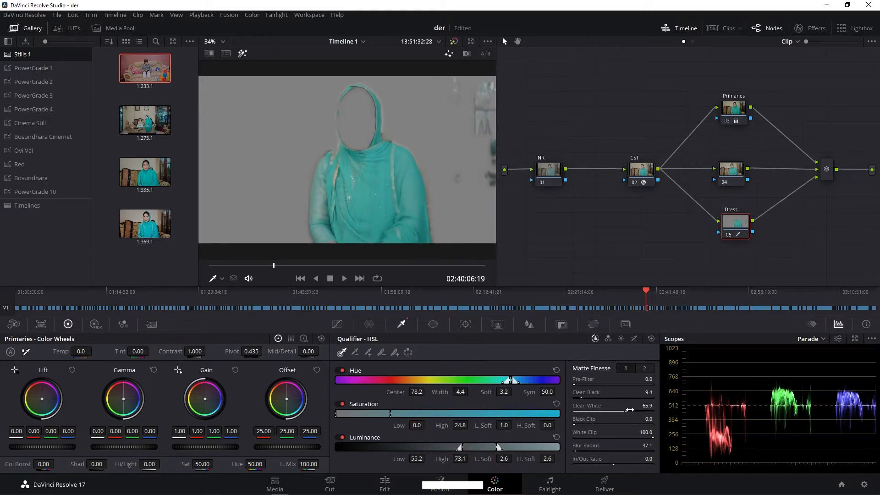
{"action": "left_click", "coordinate": [243, 54]}
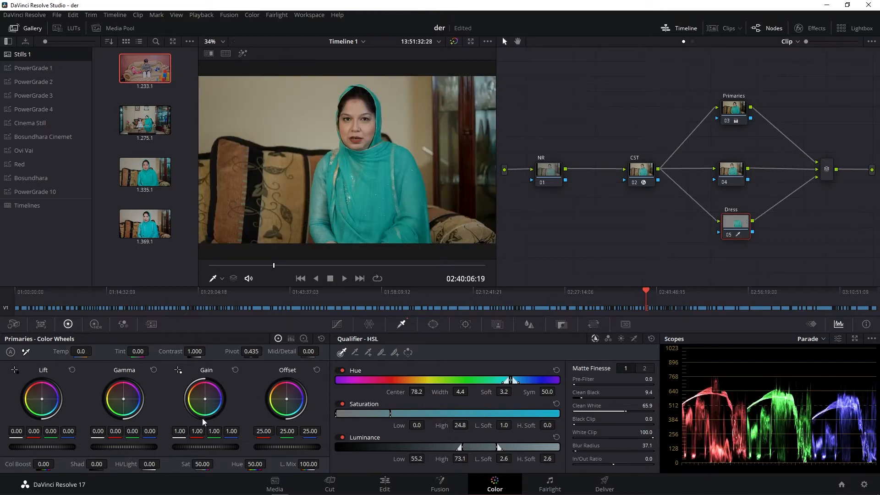
- Raise the Dress node's master gain to 1.03 and lower its master lift to -0.04
{"action": "scroll", "coordinate": [180, 446], "scroll_direction": "up", "scroll_amount": 13}
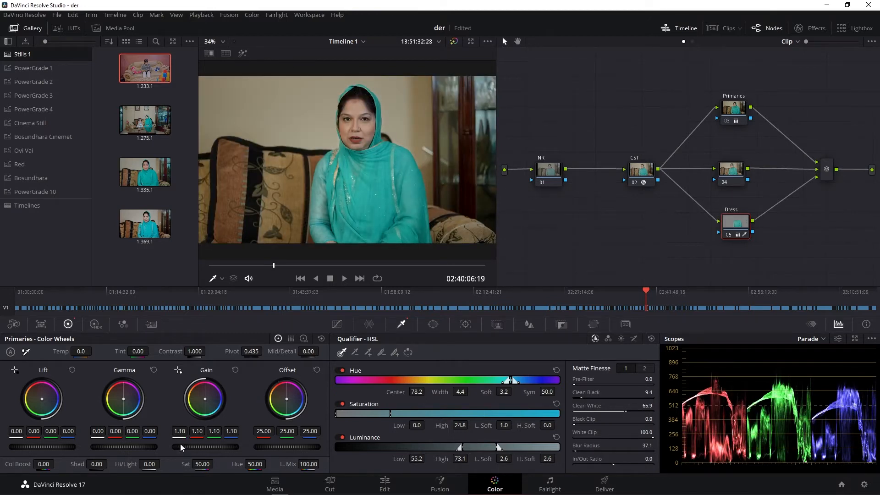
{"action": "scroll", "coordinate": [180, 444], "scroll_direction": "down", "scroll_amount": 10}
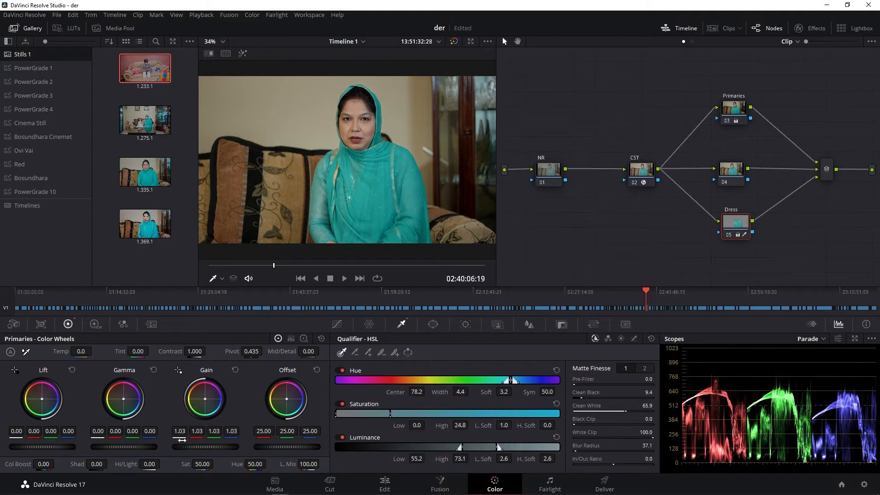
{"action": "scroll", "coordinate": [74, 447], "scroll_direction": "down", "scroll_amount": 4}
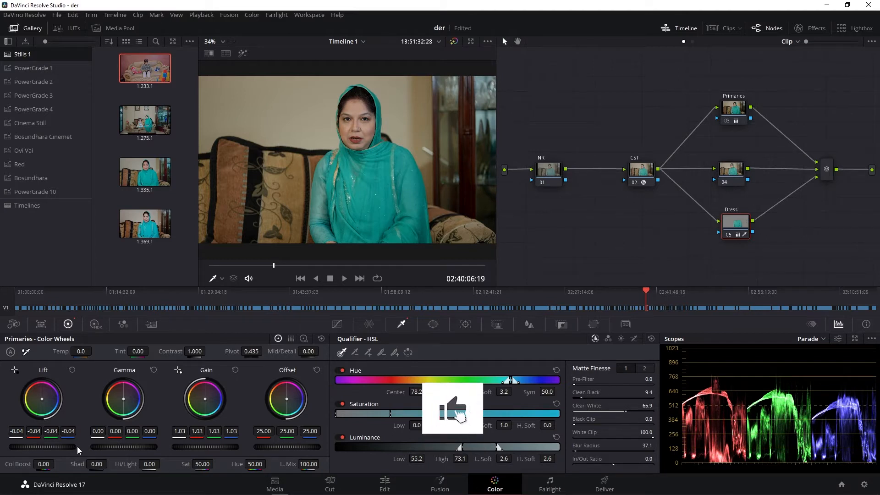
{"action": "left_click_drag", "start_coordinate": [218, 432], "coordinate": [196, 433]}
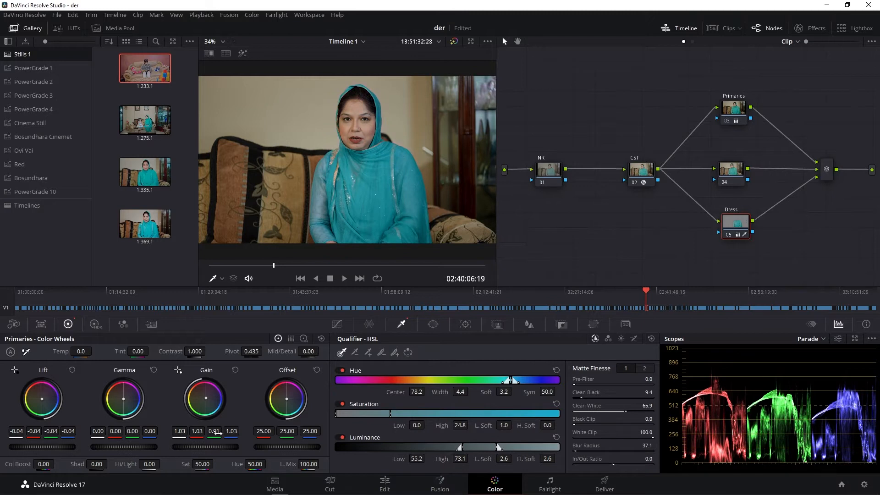
{"action": "left_click_drag", "start_coordinate": [196, 432], "coordinate": [218, 432]}
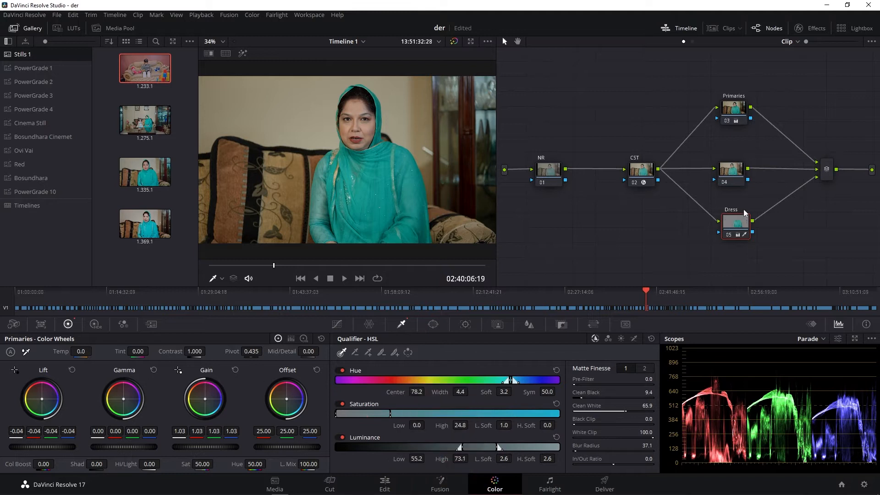
- Label node 04 as "Face"
{"action": "left_click", "coordinate": [728, 176]}
{"action": "right_click", "coordinate": [729, 177]}
{"action": "left_click", "coordinate": [741, 185]}
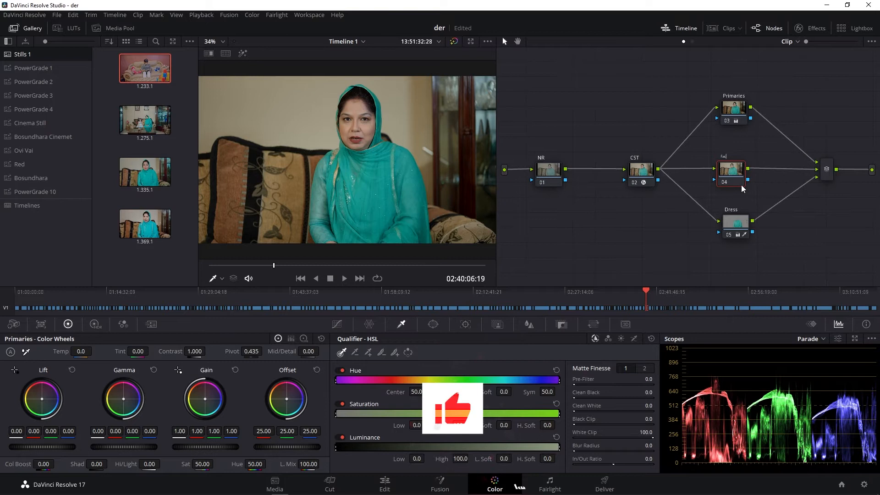
{"action": "type", "text": "Face"}
{"action": "key", "text": "Return"}
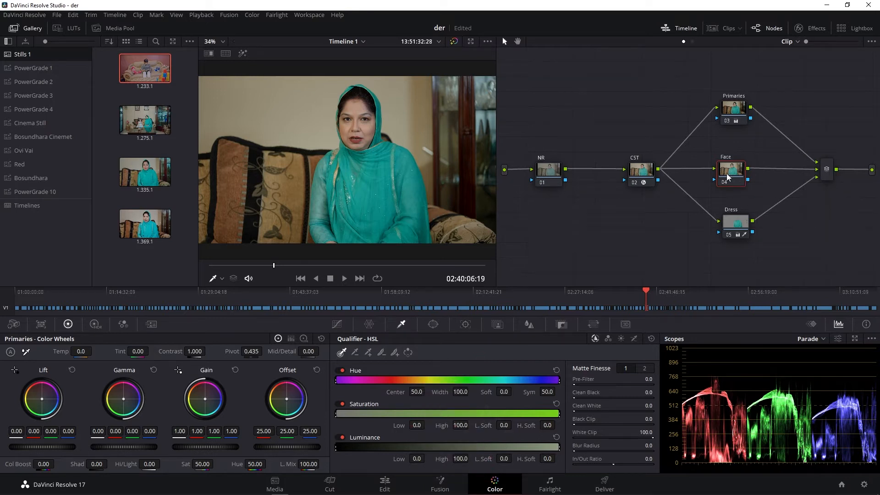
- Key the woman's facial skin on the Face node with the HSL Qualifier, resampling it in the highlight view
{"action": "scroll", "coordinate": [368, 123], "scroll_direction": "up", "scroll_amount": 1}
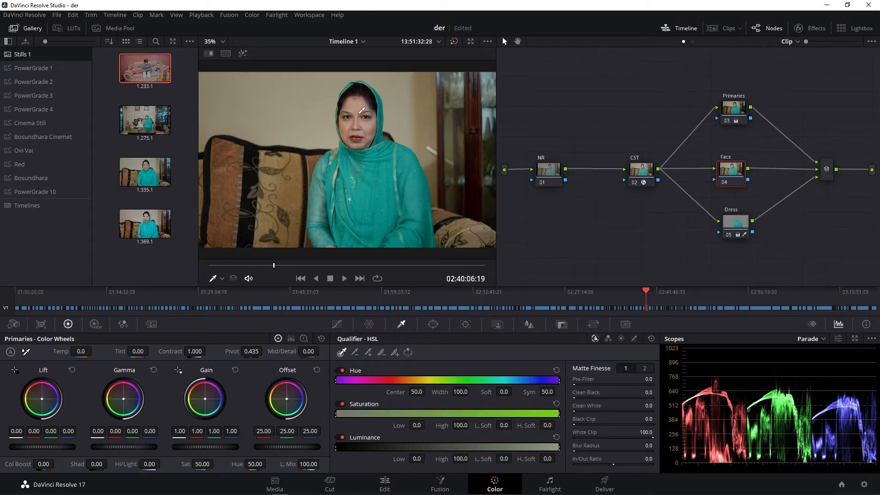
{"action": "left_click", "coordinate": [362, 107]}
{"action": "left_click", "coordinate": [242, 53]}
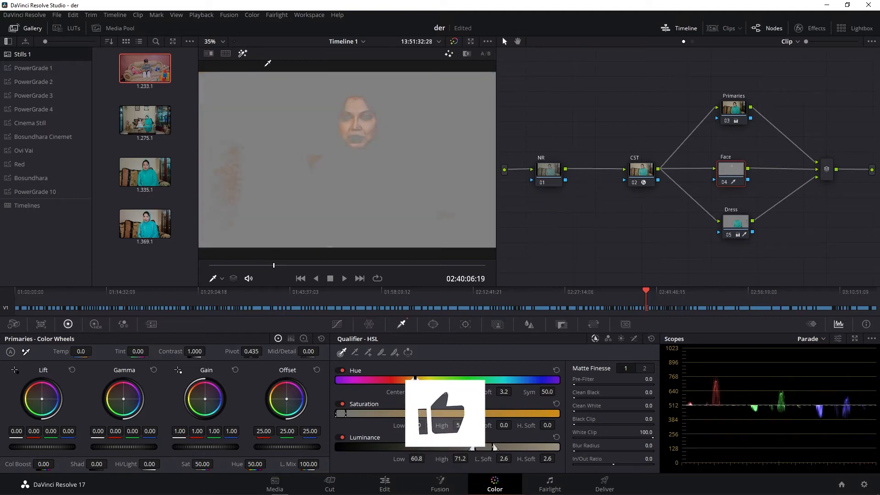
{"action": "left_click", "coordinate": [362, 125]}
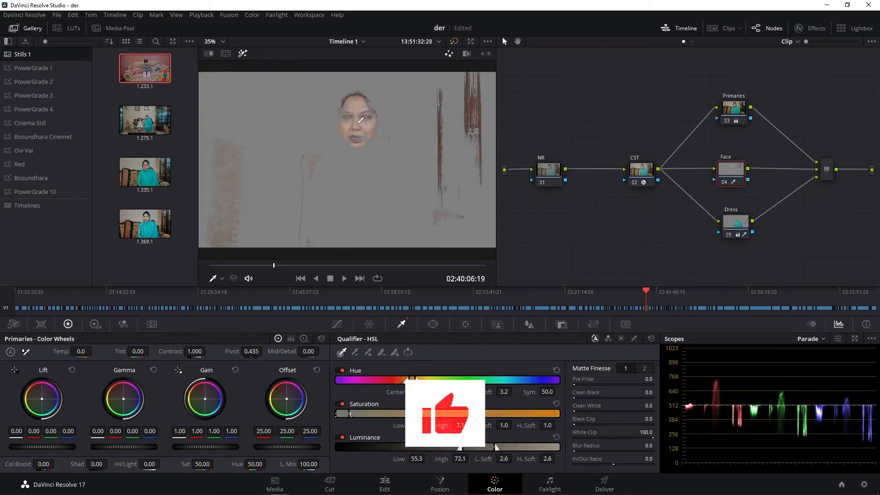
{"action": "left_click", "coordinate": [357, 124]}
{"action": "left_click", "coordinate": [358, 119]}
{"action": "left_click", "coordinate": [354, 117]}
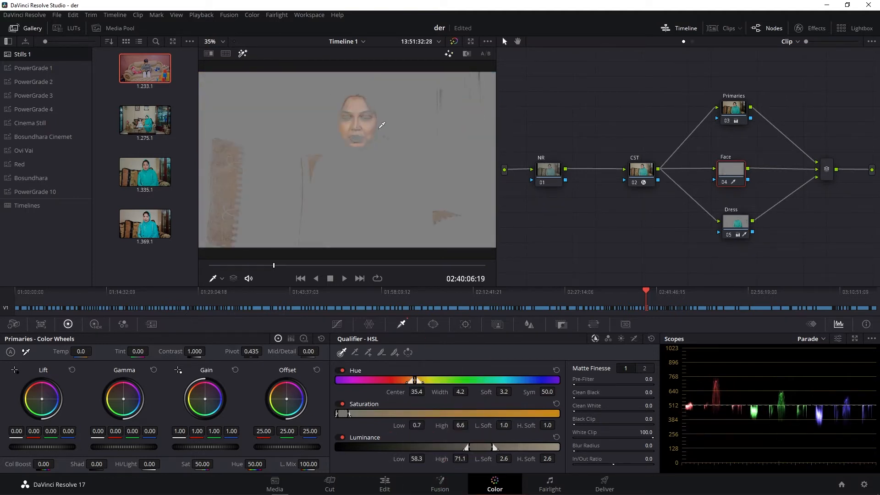
- Refine the Face key with hue soft 6.5, saturation high 14.2 and low soft 0.0, luminance low 61.7, blur radius 138.3 and clean white 47.9
{"action": "scroll", "coordinate": [382, 125], "scroll_direction": "up", "scroll_amount": 2}
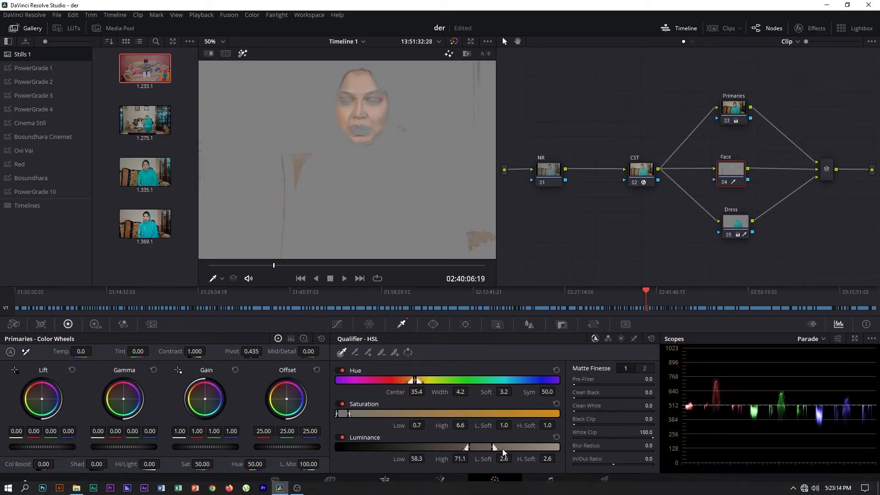
{"action": "left_click_drag", "start_coordinate": [460, 425], "coordinate": [478, 425]}
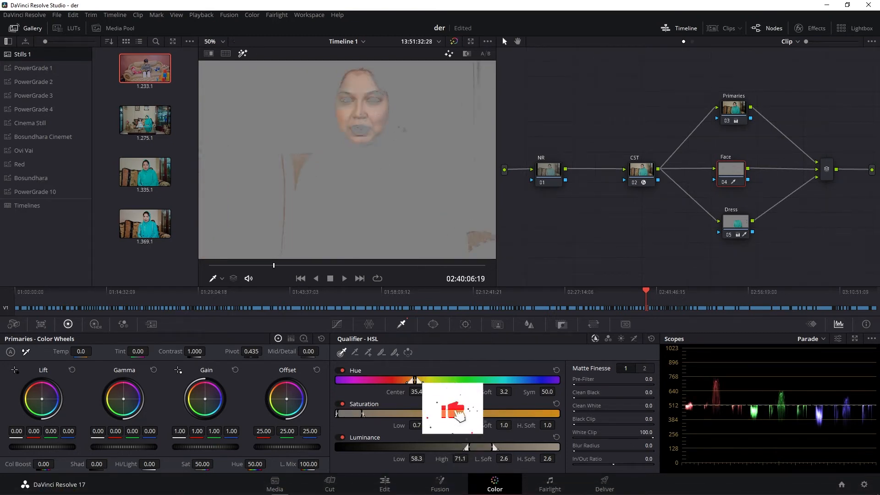
{"action": "left_click_drag", "start_coordinate": [504, 392], "coordinate": [514, 391]}
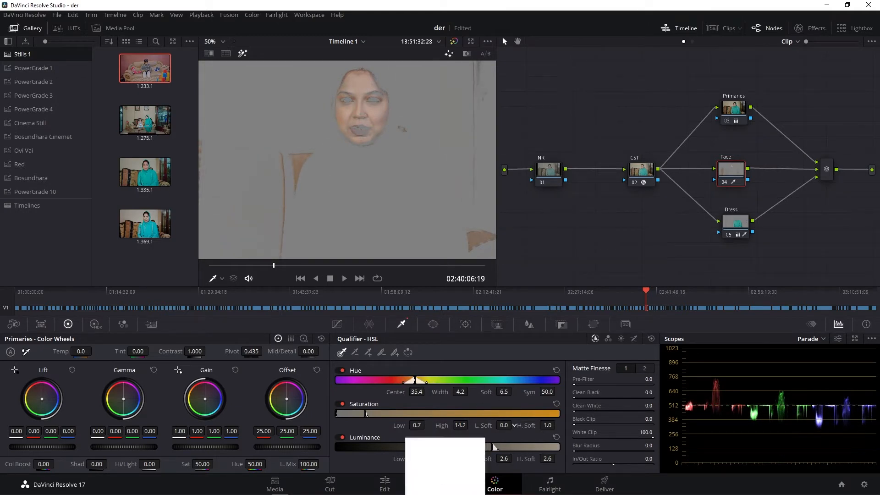
{"action": "mouse_move", "coordinate": [417, 458]}
{"action": "left_mouse_down"}
{"action": "mouse_move", "coordinate": [404, 459]}
{"action": "mouse_move", "coordinate": [416, 457]}
{"action": "left_mouse_up"}
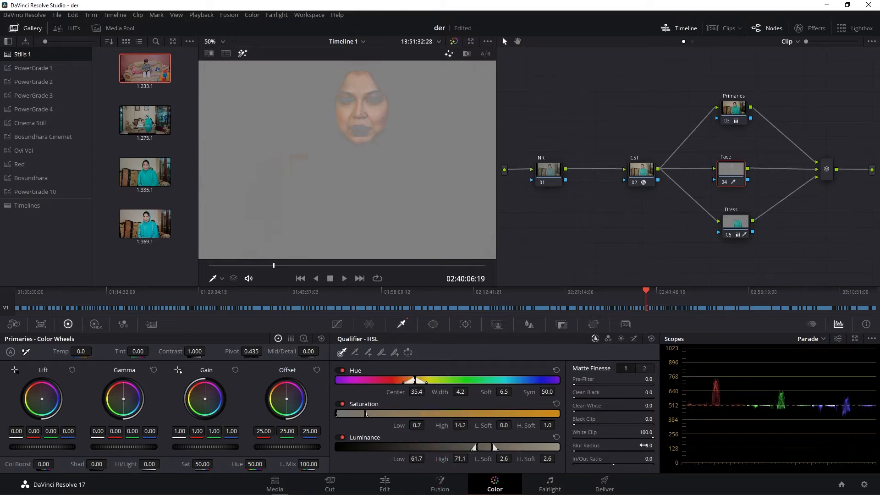
{"action": "left_click_drag", "start_coordinate": [646, 445], "coordinate": [696, 445]}
{"action": "left_click_drag", "start_coordinate": [647, 405], "coordinate": [678, 405]}
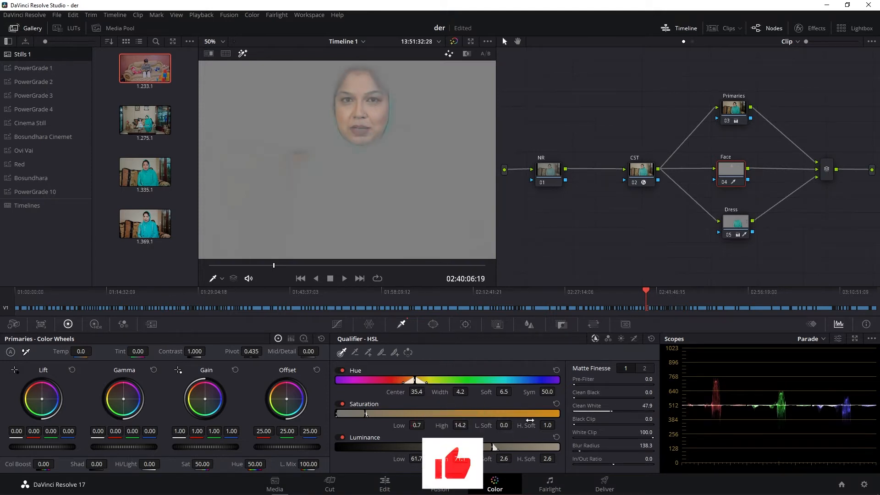
- Turn off the highlight view, raise the Face node's gain to 1.15, 1.24, 1.12, 1.13, and set its highlights to -9.00
{"action": "left_click", "coordinate": [242, 54]}
{"action": "scroll", "coordinate": [350, 134], "scroll_direction": "down", "scroll_amount": 2}
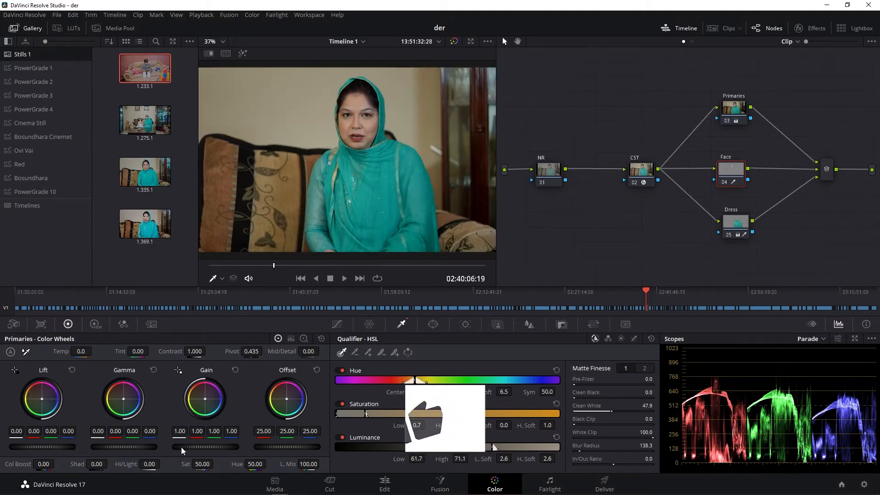
{"action": "scroll", "coordinate": [180, 446], "scroll_direction": "up", "scroll_amount": 3}
{"action": "scroll", "coordinate": [180, 446], "scroll_direction": "up", "scroll_amount": 1}
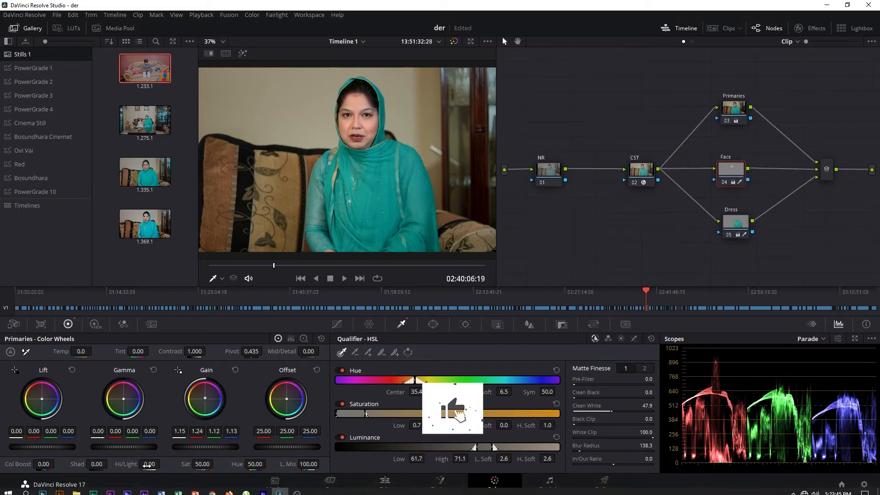
{"action": "left_click_drag", "start_coordinate": [147, 466], "coordinate": [132, 465]}
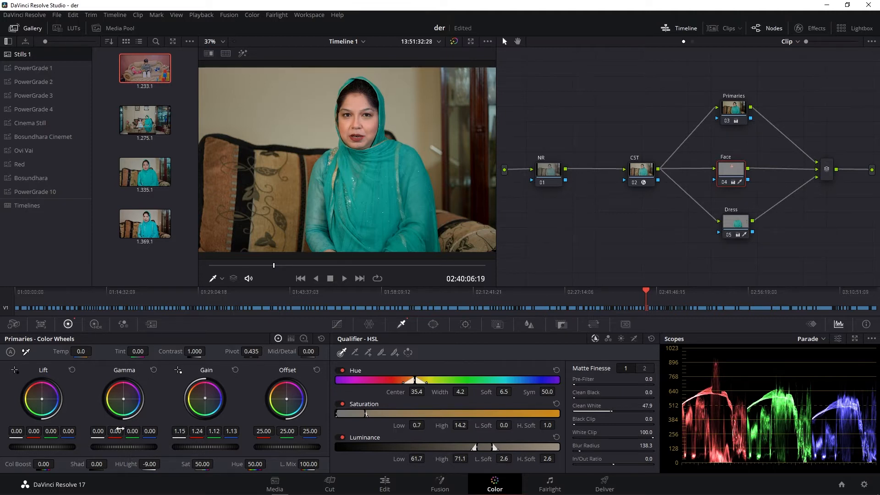
- Set the Face node's gamma to 0.03, its luminance gain to 1.04 and its offset to 28.65
{"action": "left_click_drag", "start_coordinate": [121, 447], "coordinate": [124, 447]}
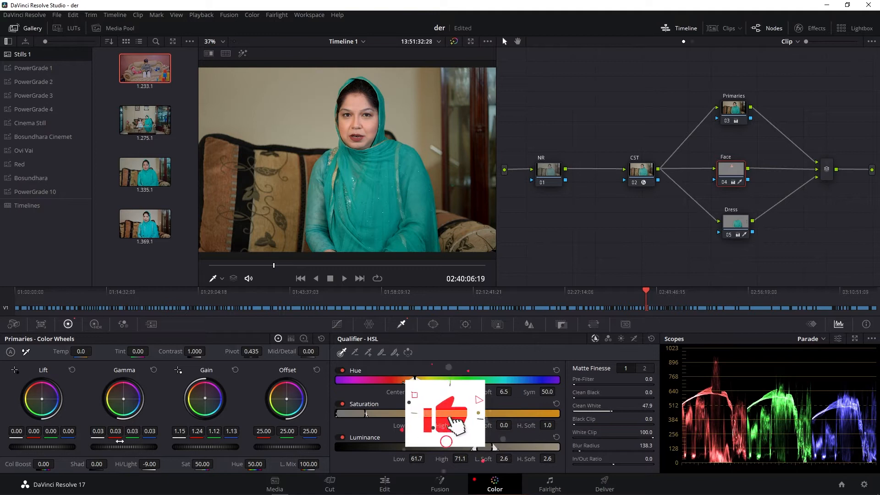
{"action": "scroll", "coordinate": [429, 139], "scroll_direction": "down", "scroll_amount": 2}
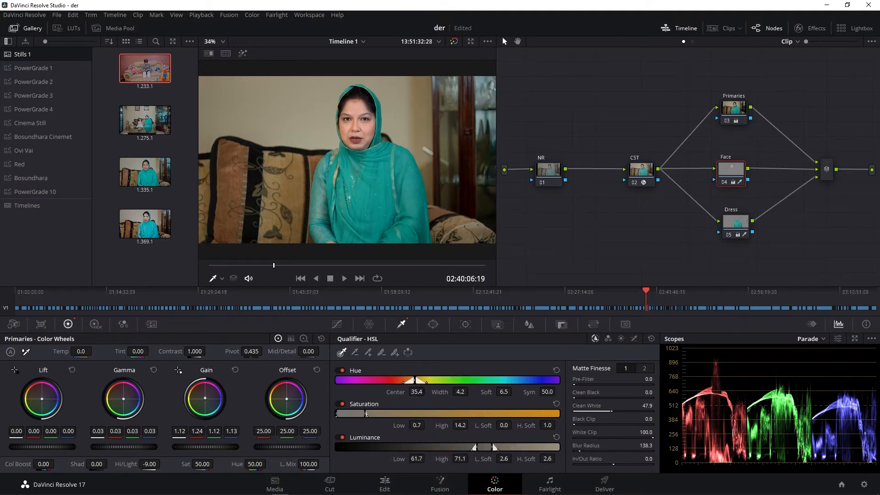
{"action": "left_click_drag", "start_coordinate": [180, 430], "coordinate": [176, 431]}
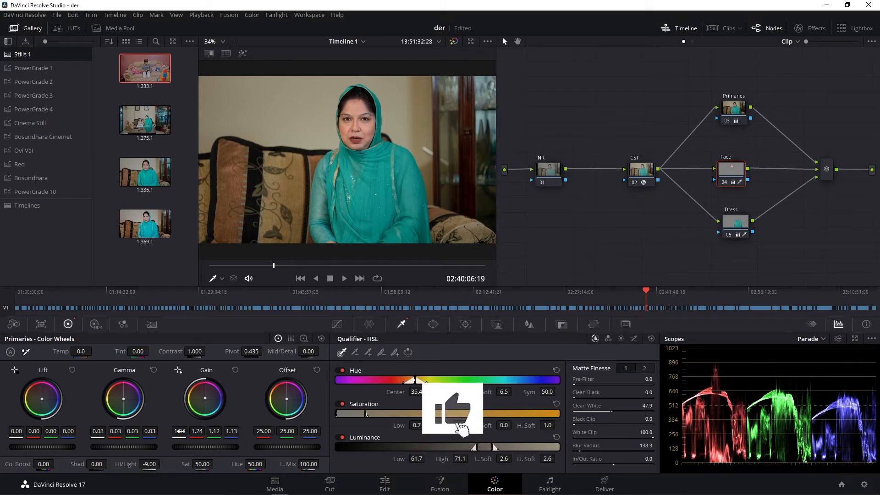
{"action": "left_click_drag", "start_coordinate": [288, 446], "coordinate": [302, 447]}
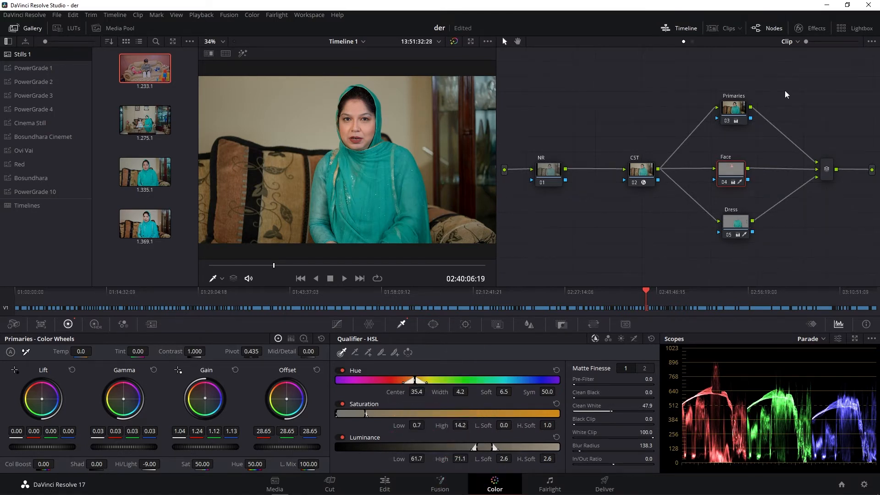
{"action": "left_click", "coordinate": [811, 28]}
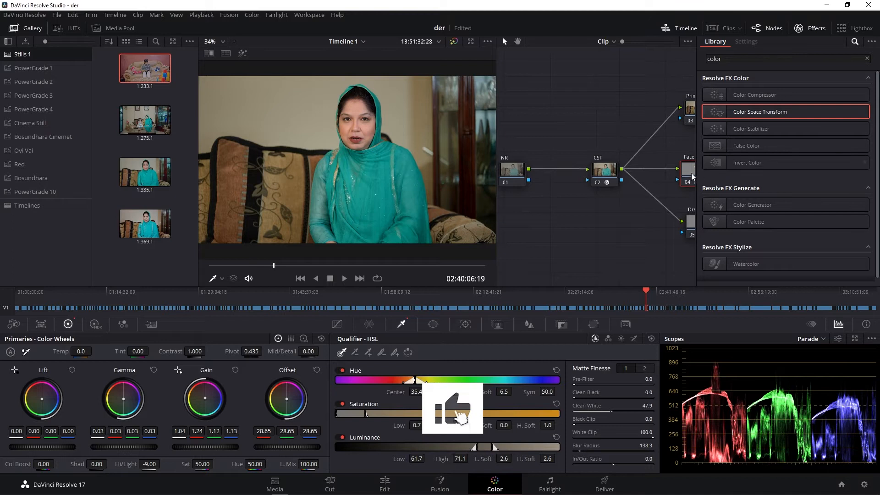
{"action": "left_click_drag", "start_coordinate": [692, 176], "coordinate": [670, 178]}
{"action": "left_click", "coordinate": [867, 58]}
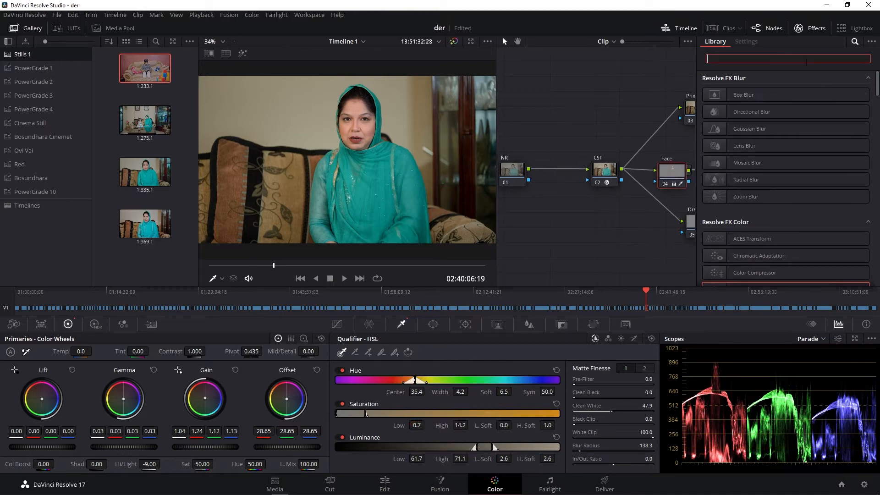
{"action": "left_click", "coordinate": [623, 99]}
{"action": "left_click", "coordinate": [816, 27]}
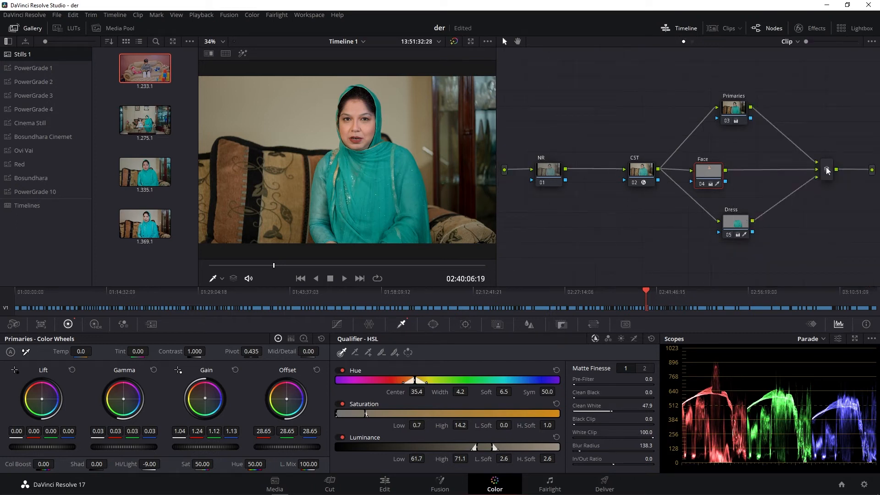
- Add a serial node after the layer mixer and tidy the node graph so the new node sits before the output
{"action": "left_click", "coordinate": [827, 170]}
{"action": "key", "text": "alt+s"}
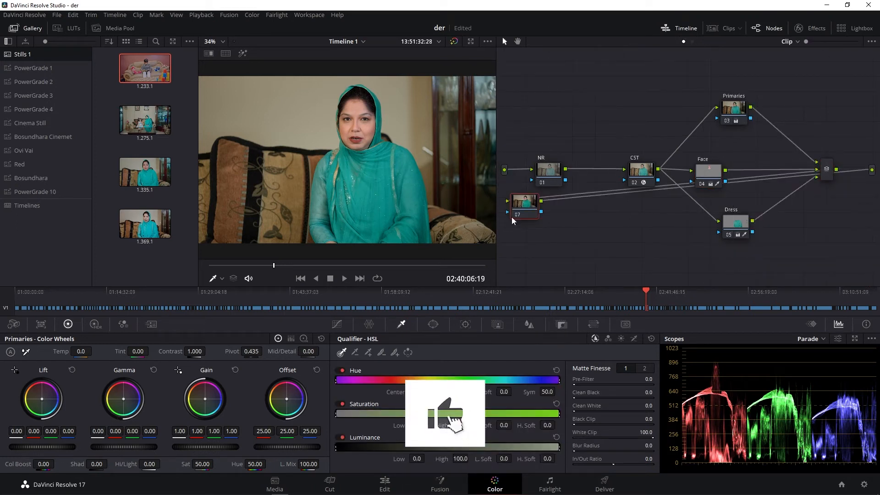
{"action": "right_click", "coordinate": [658, 78]}
{"action": "left_click", "coordinate": [725, 170]}
{"action": "mouse_move", "coordinate": [831, 178]}
{"action": "left_mouse_down"}
{"action": "mouse_move", "coordinate": [806, 167]}
{"action": "mouse_move", "coordinate": [814, 174]}
{"action": "left_mouse_up"}
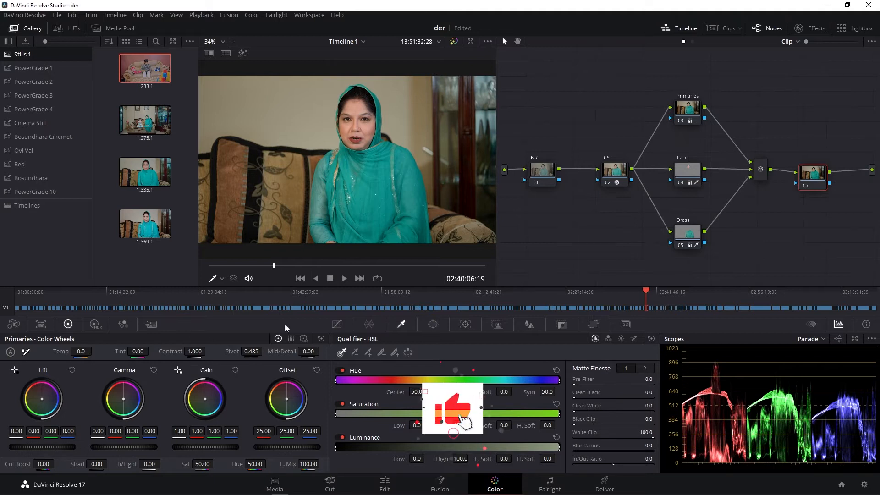
- Label the new node after the layer mixer "Rgb Layer Mixer"
{"action": "right_click", "coordinate": [813, 173]}
{"action": "left_click", "coordinate": [814, 196]}
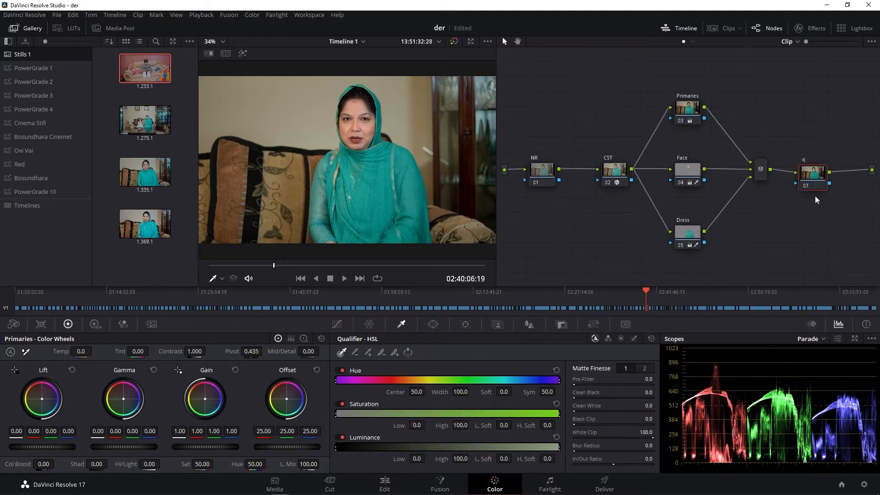
{"action": "type", "text": "RGB"}
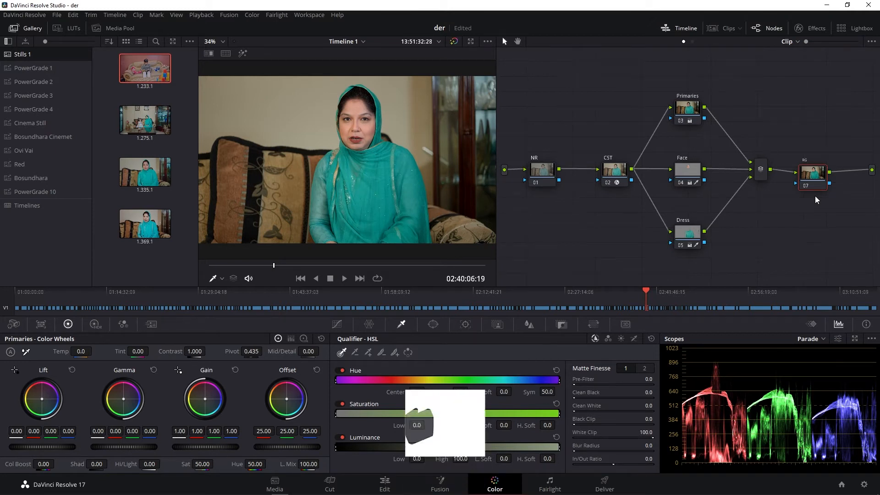
{"action": "type", "text": " Laye"}
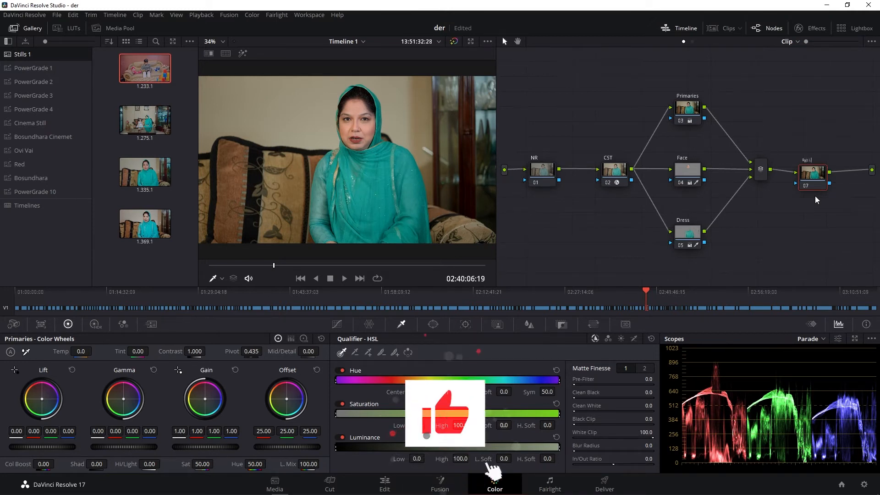
{"action": "type", "text": "r Mixer"}
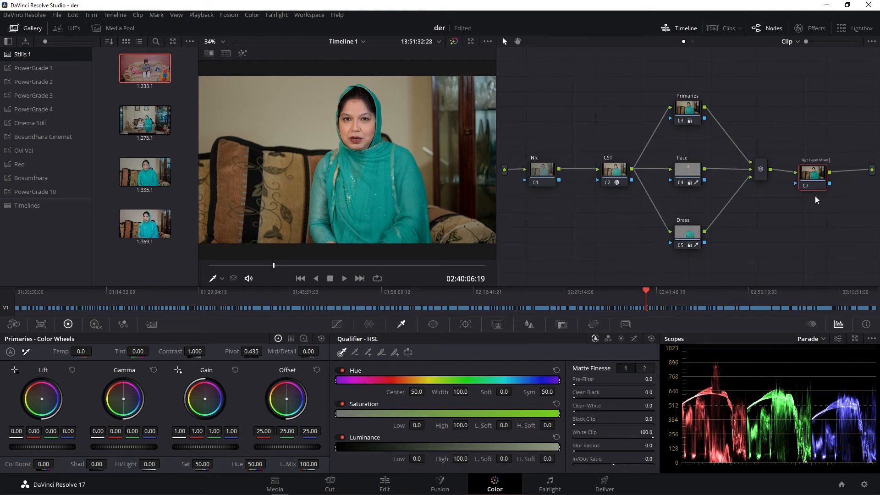
{"action": "left_click", "coordinate": [828, 216]}
- Try the RGB Mixer on the new node with red 1.02 in the red output and green 0.01 in the blue output
{"action": "left_click", "coordinate": [124, 323]}
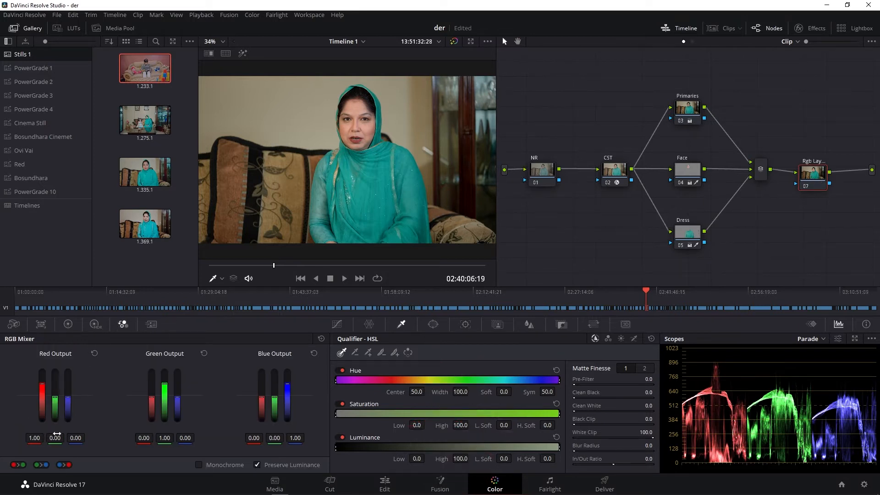
{"action": "left_click_drag", "start_coordinate": [42, 384], "coordinate": [42, 384]}
{"action": "left_click_drag", "start_coordinate": [35, 438], "coordinate": [35, 438]}
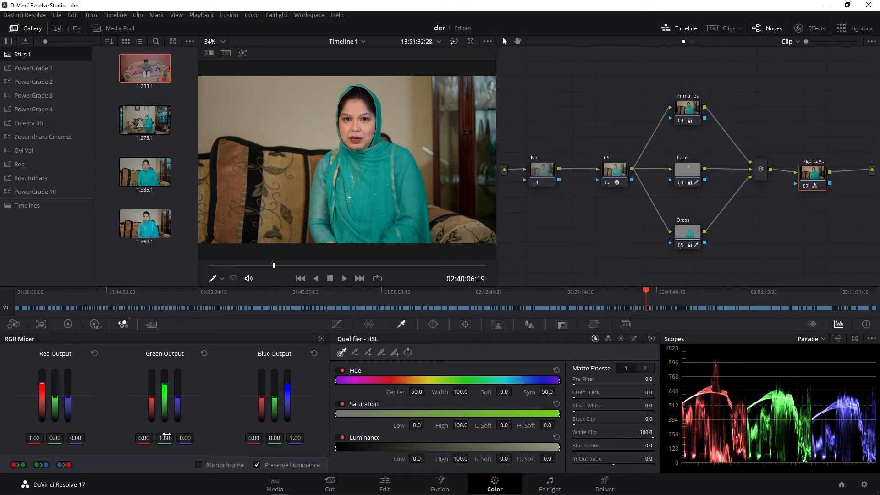
{"action": "left_click_drag", "start_coordinate": [274, 438], "coordinate": [274, 438]}
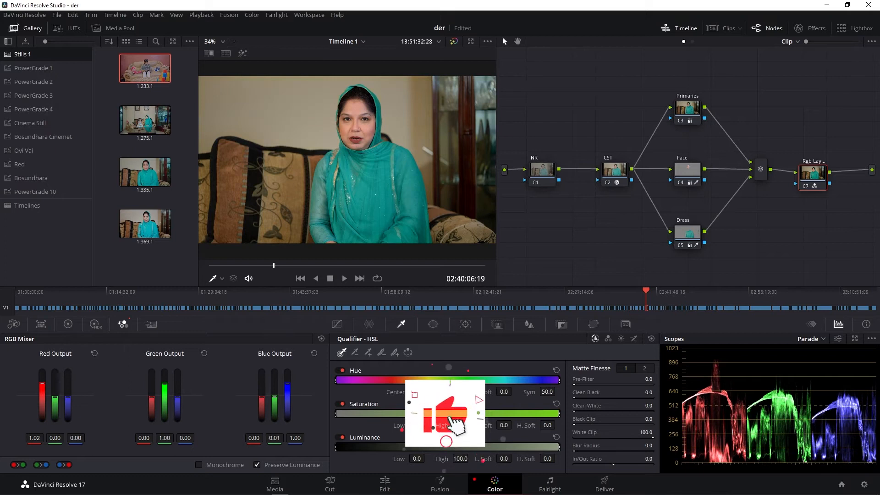
- Try red amounts of 0.09 and -0.02 in the RGB Mixer's green output, and reset the node's mixer values
{"action": "mouse_move", "coordinate": [165, 438]}
{"action": "left_mouse_down"}
{"action": "mouse_move", "coordinate": [172, 439]}
{"action": "mouse_move", "coordinate": [147, 438]}
{"action": "left_mouse_up"}
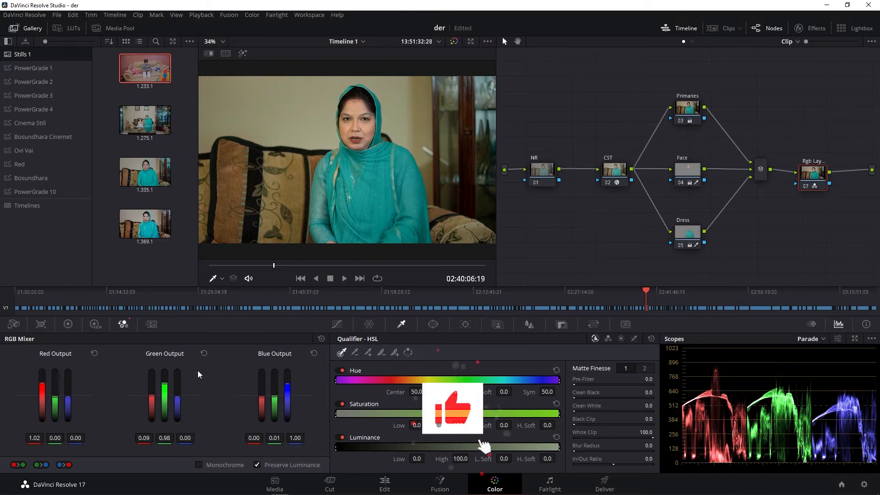
{"action": "left_click", "coordinate": [203, 354]}
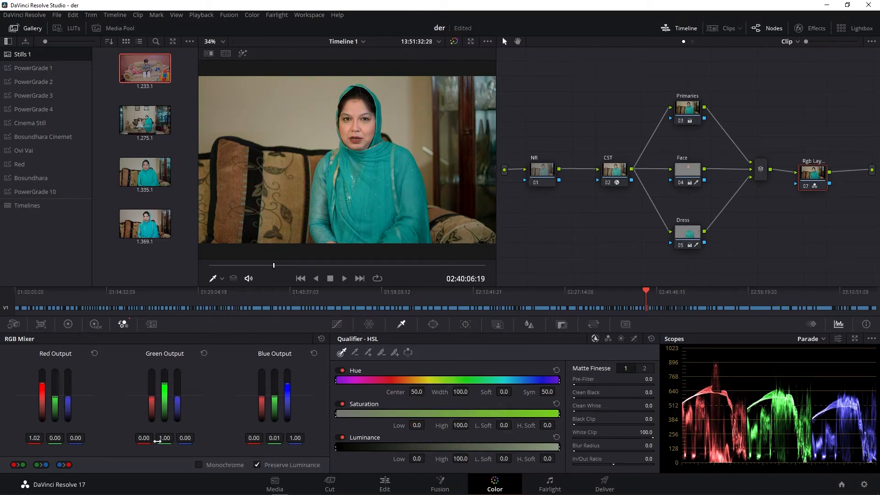
{"action": "left_click_drag", "start_coordinate": [147, 438], "coordinate": [145, 438]}
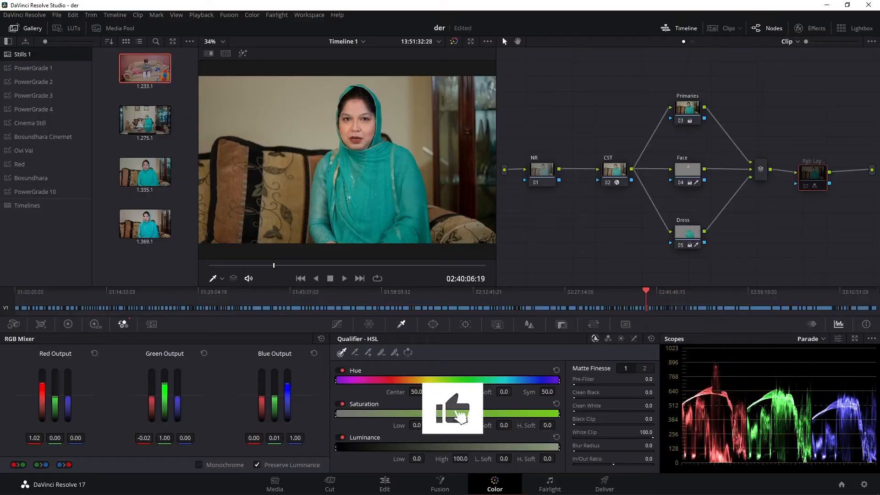
{"action": "left_click", "coordinate": [820, 180]}
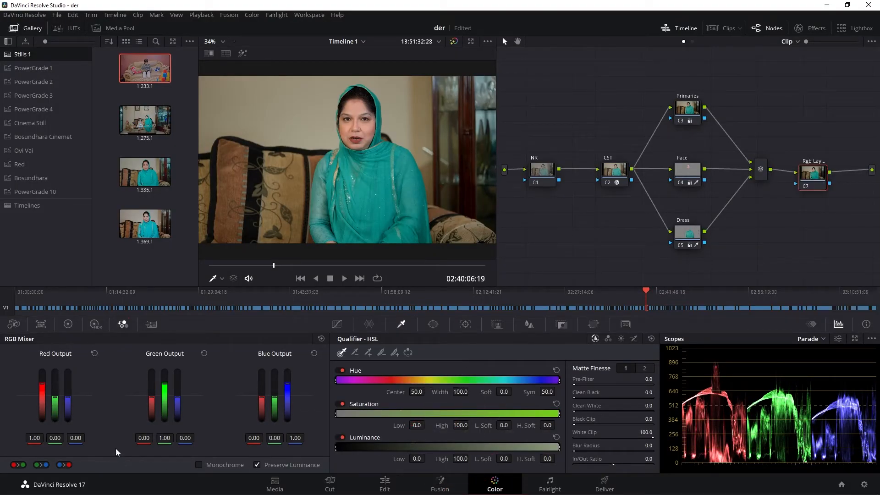
- Lower red in the RGB Mixer's red output to 0.97 and shift a near-center Color Warper point to hue 0.80, saturation 0.15
{"action": "left_click_drag", "start_coordinate": [42, 387], "coordinate": [42, 390]}
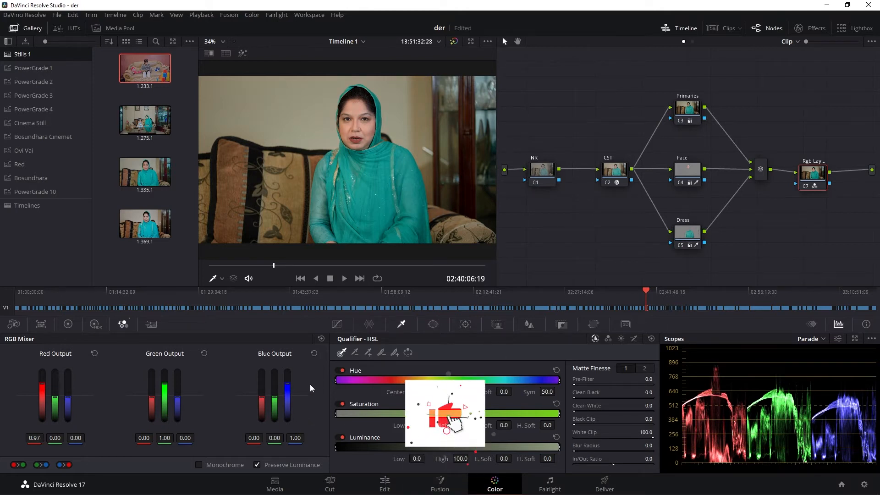
{"action": "left_click", "coordinate": [94, 325]}
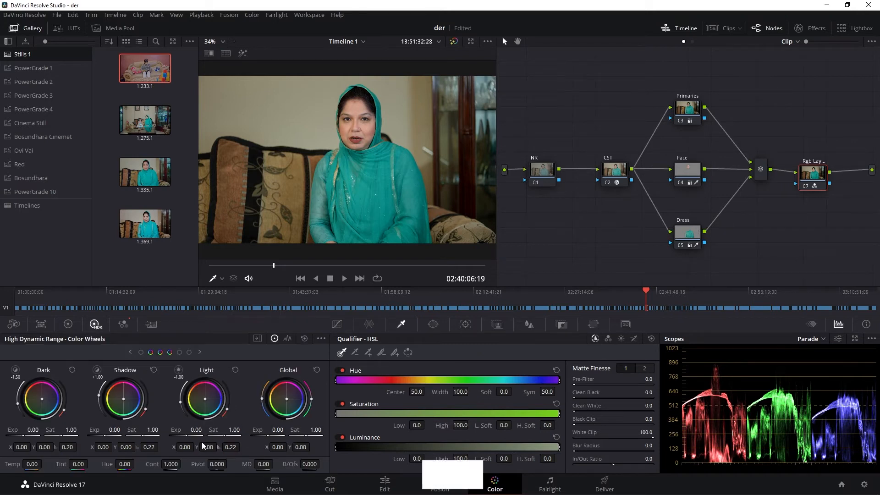
{"action": "left_click", "coordinate": [337, 324]}
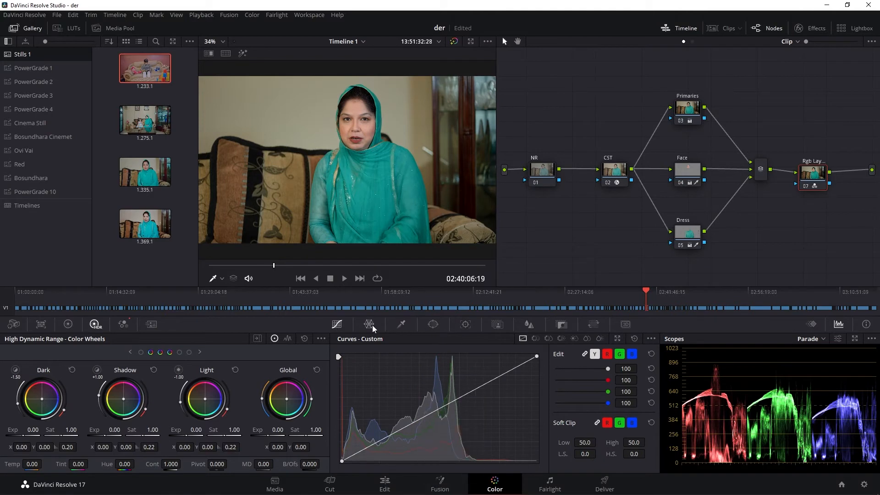
{"action": "left_click", "coordinate": [369, 324]}
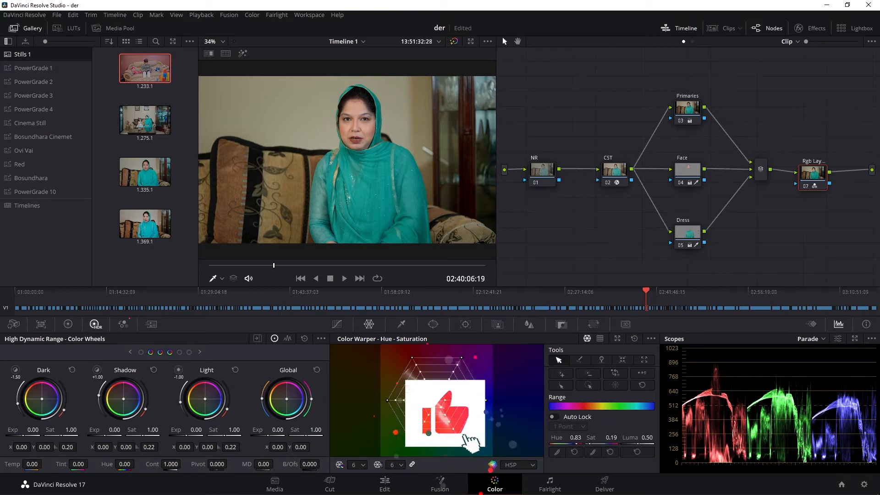
{"action": "left_click", "coordinate": [430, 402]}
{"action": "left_click_drag", "start_coordinate": [430, 403], "coordinate": [430, 402]}
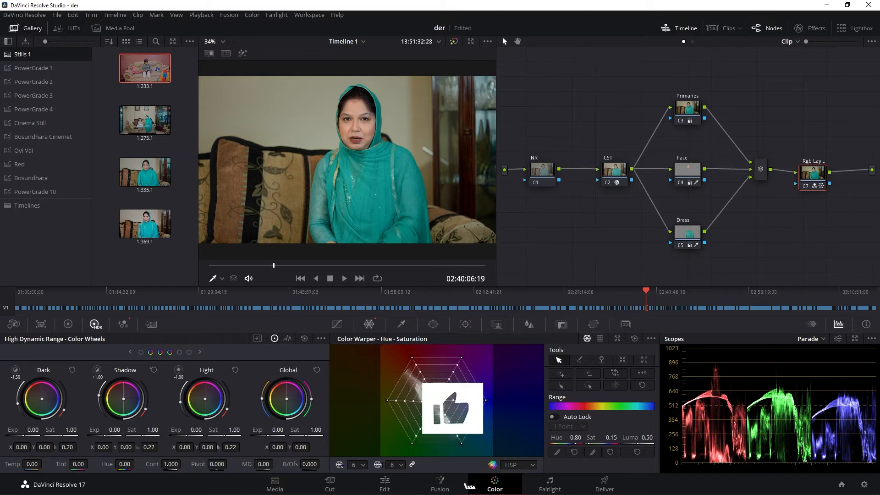
- Move the Rgb Layer Mixer node below the NR and CST nodes, and add a serial node after it labelled "Glow"
{"action": "left_click_drag", "start_coordinate": [818, 178], "coordinate": [565, 225]}
{"action": "key", "text": "alt+s"}
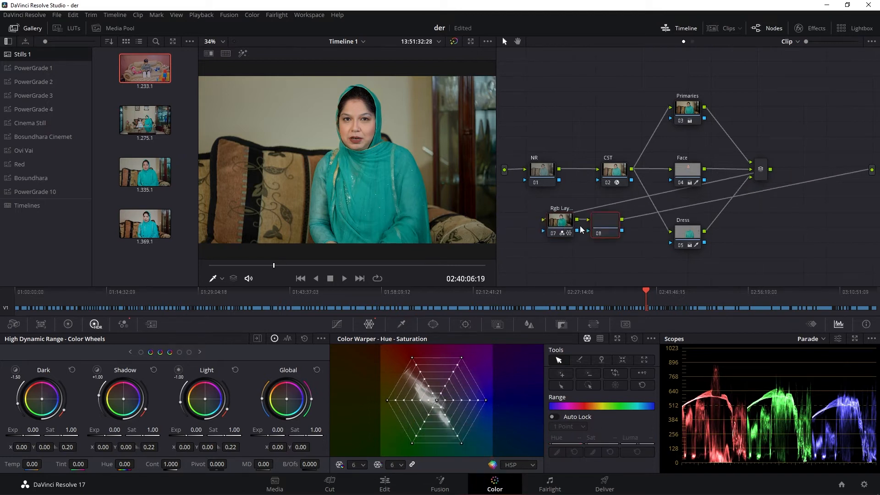
{"action": "right_click", "coordinate": [607, 225]}
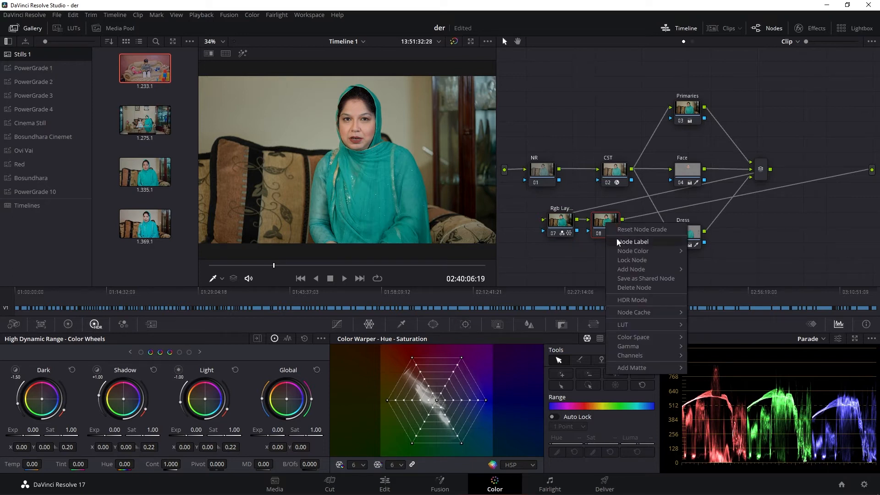
{"action": "left_click", "coordinate": [618, 242]}
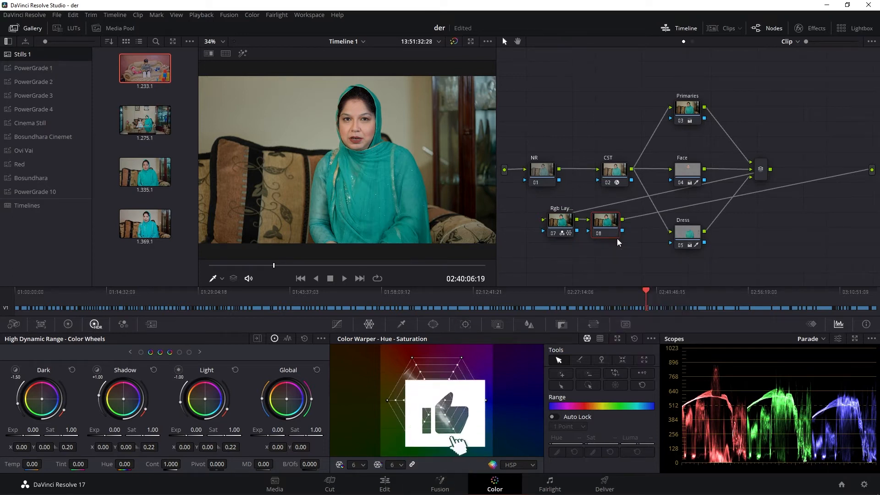
{"action": "type", "text": "Gk"}
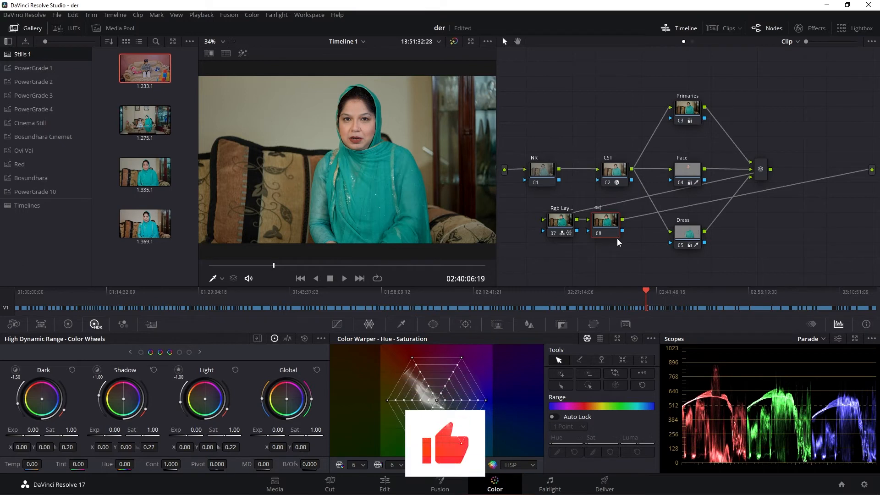
{"action": "type", "text": "ow"}
{"action": "key", "text": "Return"}
{"action": "left_click_drag", "start_coordinate": [612, 224], "coordinate": [615, 234]}
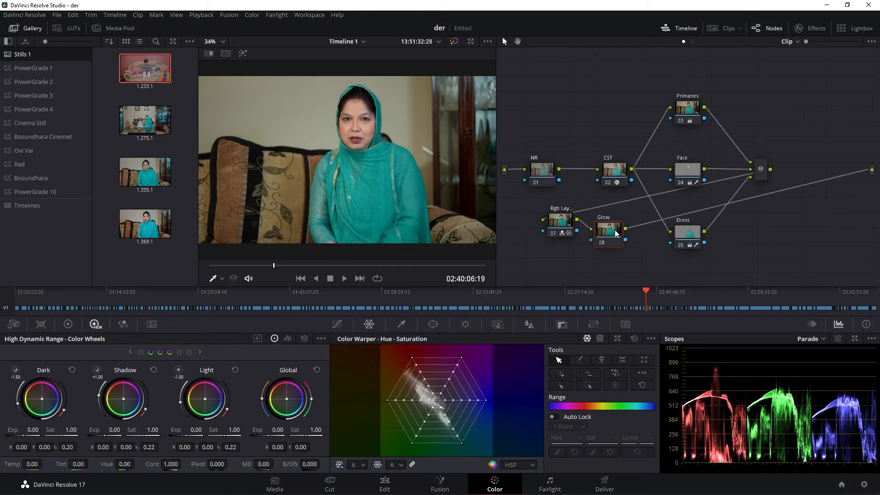
- Search the effects library for "glow" and apply the Resolve FX Glow effect to the Glow node
{"action": "left_click", "coordinate": [813, 28]}
{"action": "left_click", "coordinate": [845, 56]}
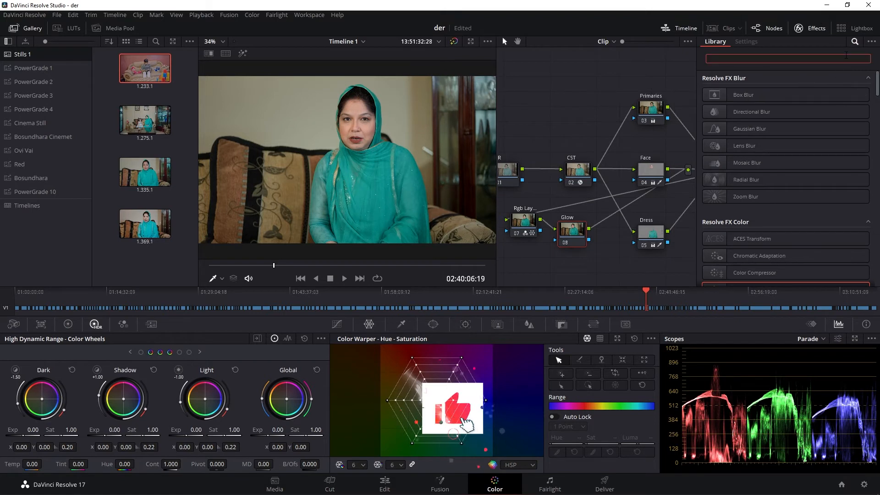
{"action": "type", "text": "glow"}
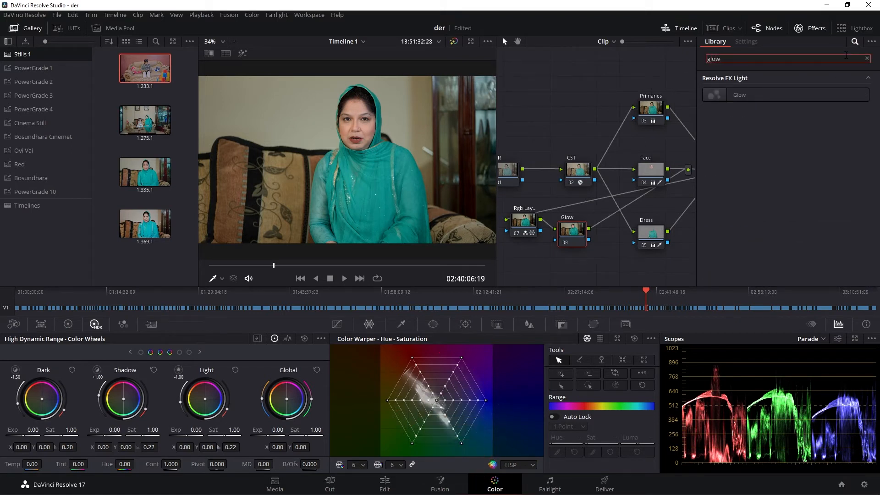
{"action": "left_click_drag", "start_coordinate": [738, 95], "coordinate": [574, 237]}
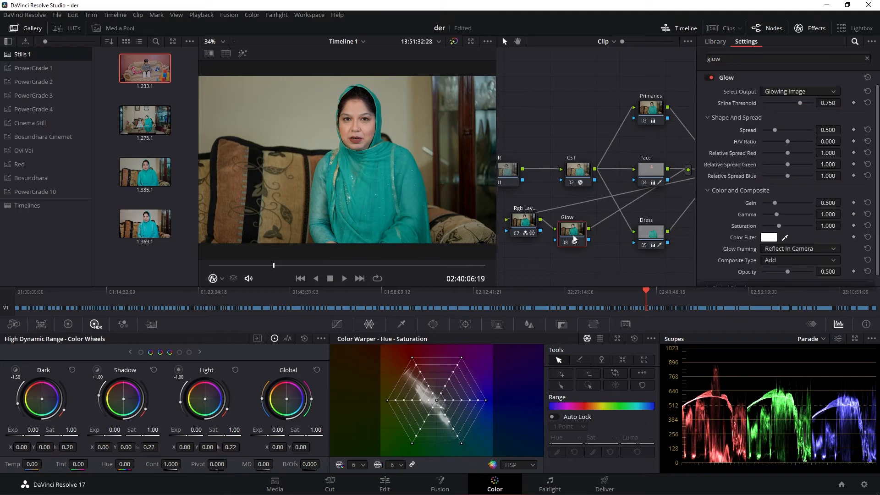
- Set the Glow effect's composite type to Softlight
{"action": "left_click", "coordinate": [810, 90]}
{"action": "left_click", "coordinate": [810, 91]}
{"action": "left_click", "coordinate": [818, 248]}
{"action": "left_click", "coordinate": [817, 246]}
{"action": "left_click", "coordinate": [801, 259]}
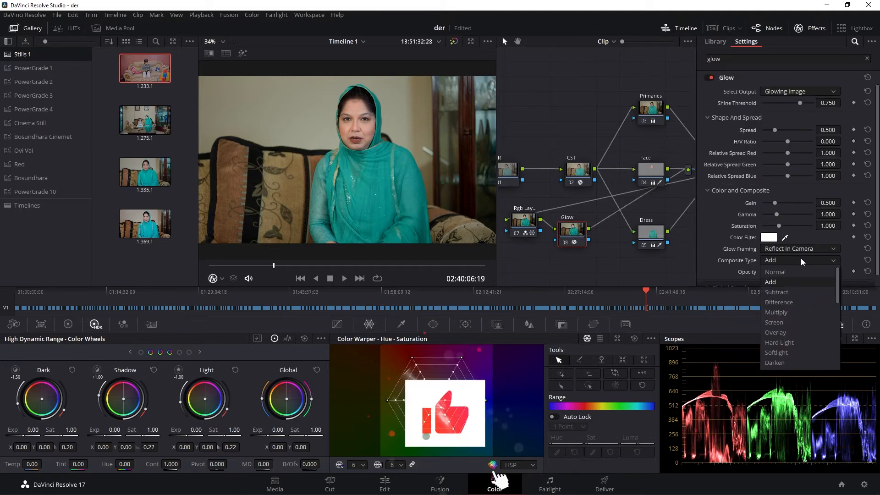
{"action": "left_click", "coordinate": [793, 350]}
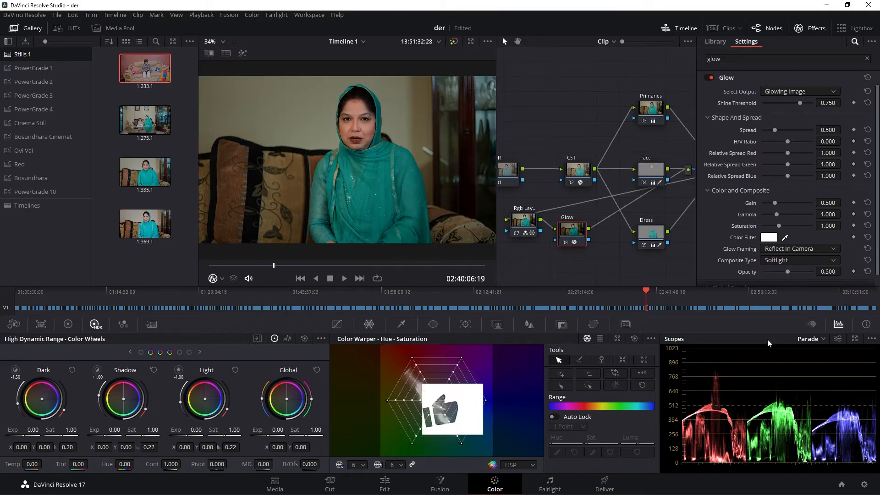
- Try the Hard Light and Darken composite types for the glow, and return to Softlight
{"action": "left_click", "coordinate": [788, 264]}
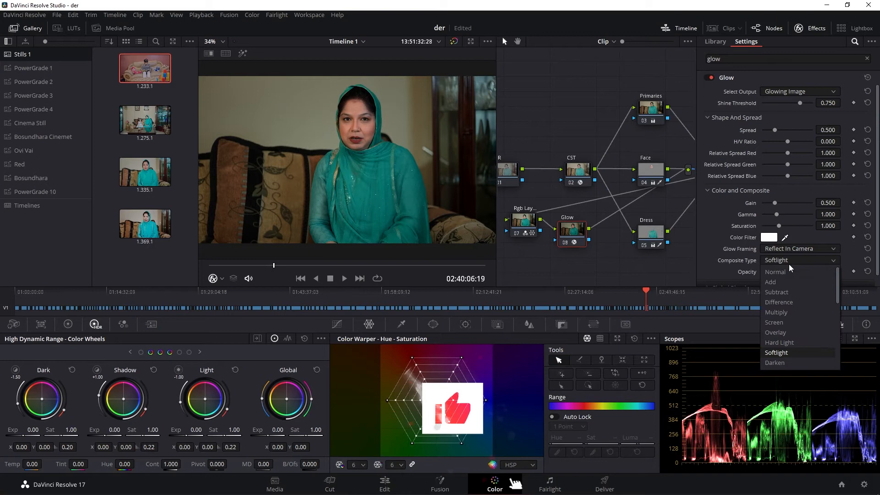
{"action": "left_click", "coordinate": [787, 248]}
{"action": "left_click", "coordinate": [787, 248]}
{"action": "left_click", "coordinate": [787, 257]}
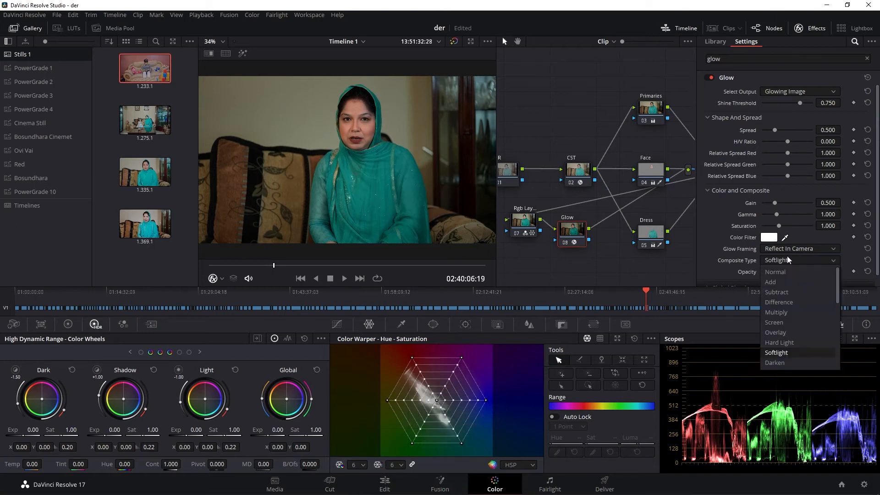
{"action": "left_click", "coordinate": [784, 343]}
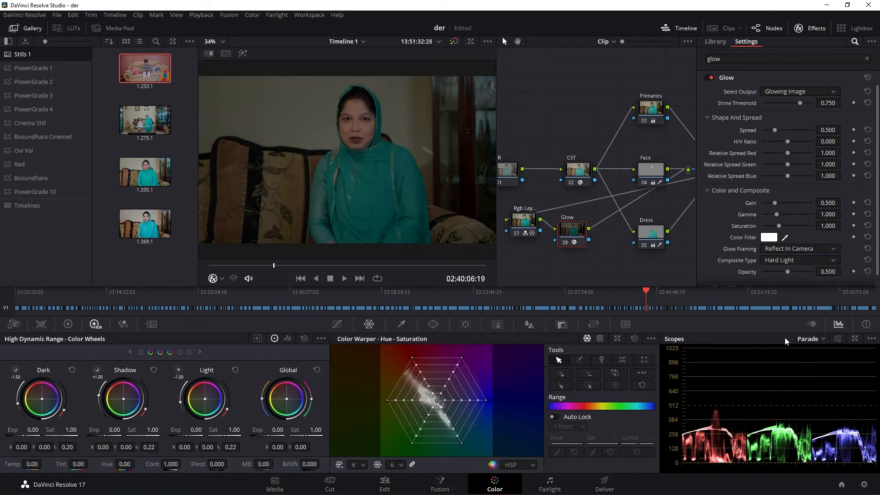
{"action": "left_click", "coordinate": [789, 260]}
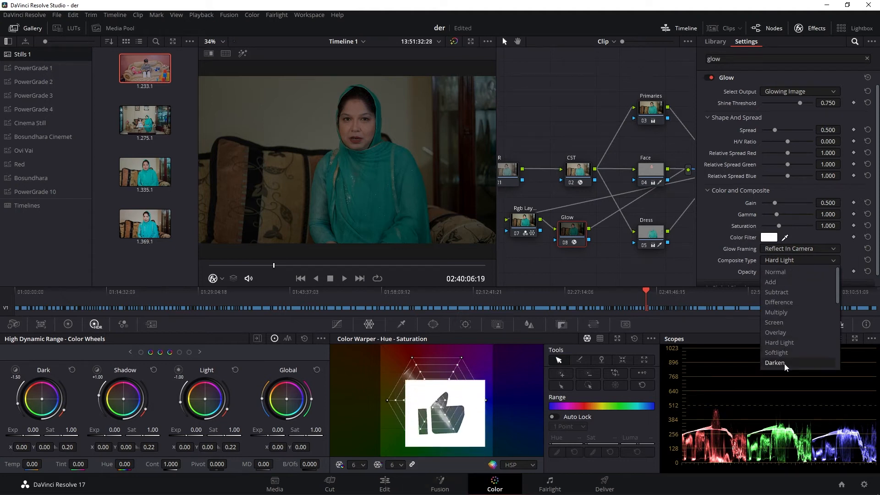
{"action": "left_click", "coordinate": [784, 363]}
{"action": "left_click", "coordinate": [784, 260]}
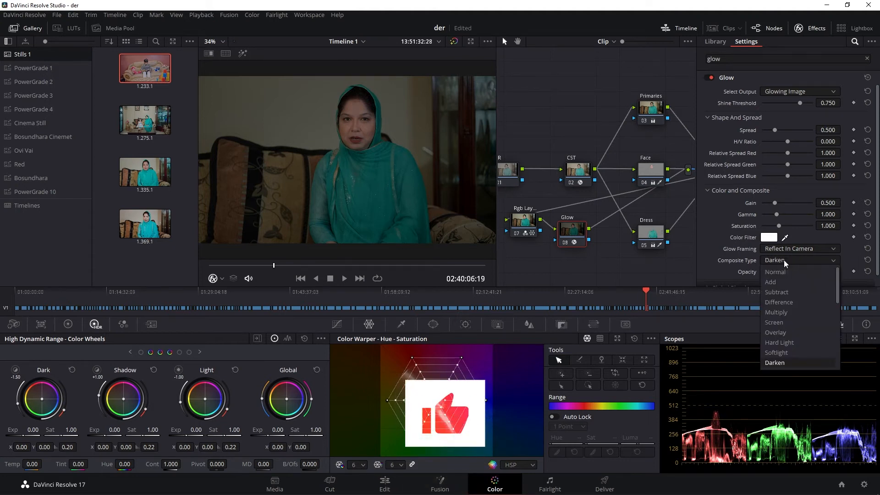
{"action": "left_click", "coordinate": [786, 351]}
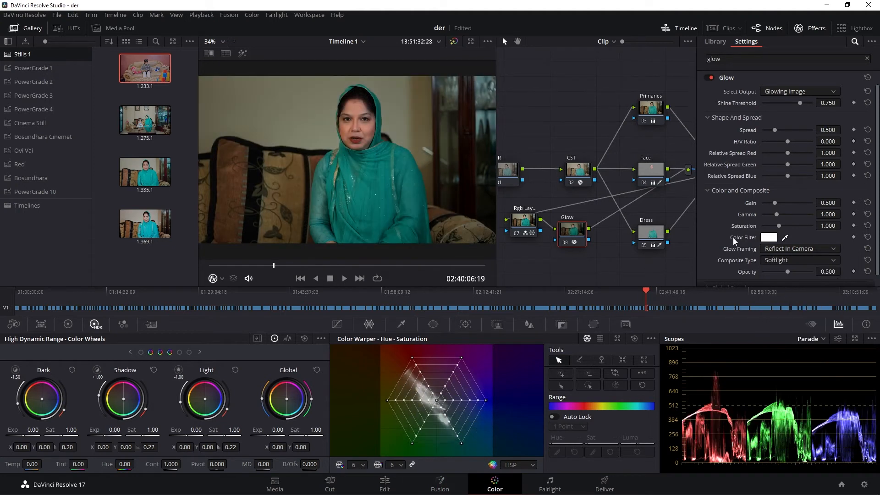
- Lower the glow's opacity to 0.165 and its gain to 0.275
{"action": "scroll", "coordinate": [789, 257], "scroll_direction": "down", "scroll_amount": 1}
{"action": "left_click_drag", "start_coordinate": [787, 260], "coordinate": [771, 266]}
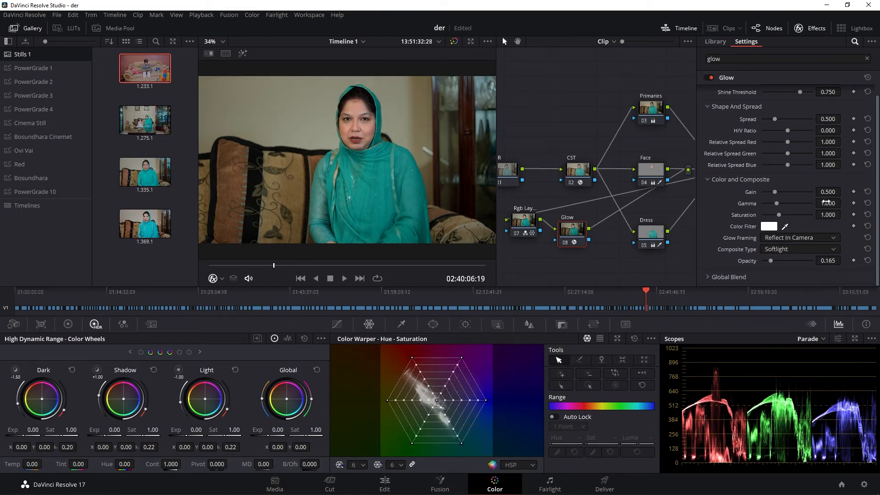
{"action": "left_click_drag", "start_coordinate": [843, 191], "coordinate": [827, 192]}
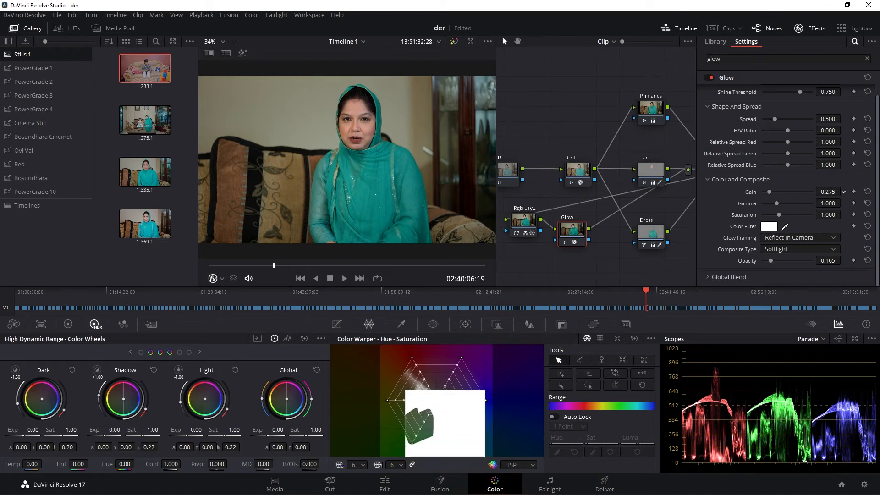
- Set the glow's relative spread to red 0.871, green 0.962 and blue 1.193, spread to 0.633 and shine threshold to 1.000
{"action": "left_click_drag", "start_coordinate": [825, 141], "coordinate": [817, 142]}
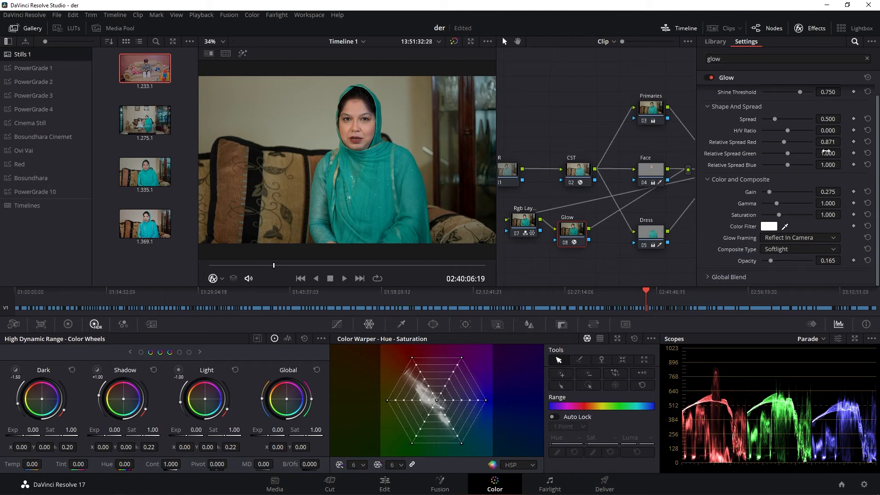
{"action": "left_click_drag", "start_coordinate": [843, 164], "coordinate": [846, 164]}
{"action": "scroll", "coordinate": [726, 133], "scroll_direction": "up", "scroll_amount": 1}
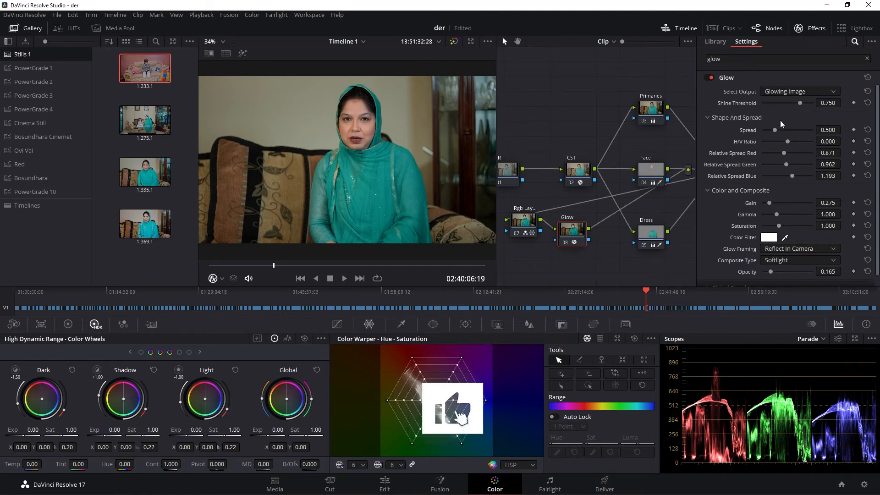
{"action": "left_click_drag", "start_coordinate": [816, 129], "coordinate": [817, 125]}
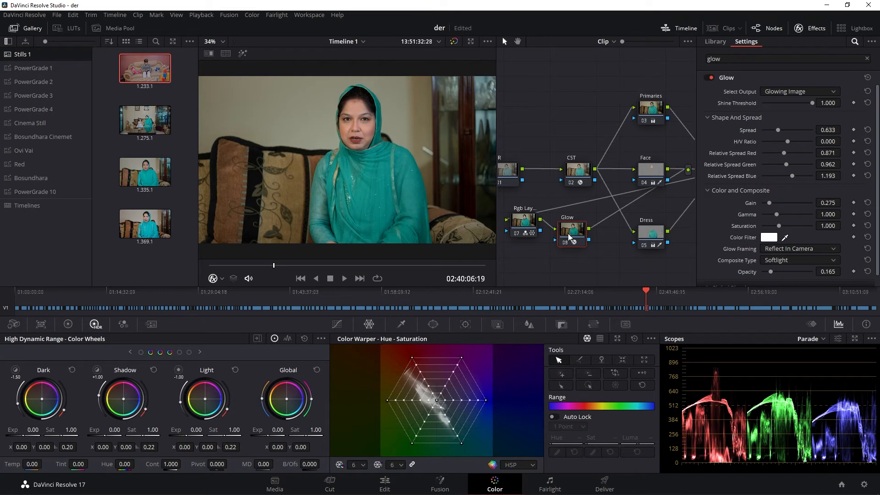
- Shift the Glow node slightly down and add a serial node after it
{"action": "left_click_drag", "start_coordinate": [568, 238], "coordinate": [567, 247]}
{"action": "left_click", "coordinate": [800, 28]}
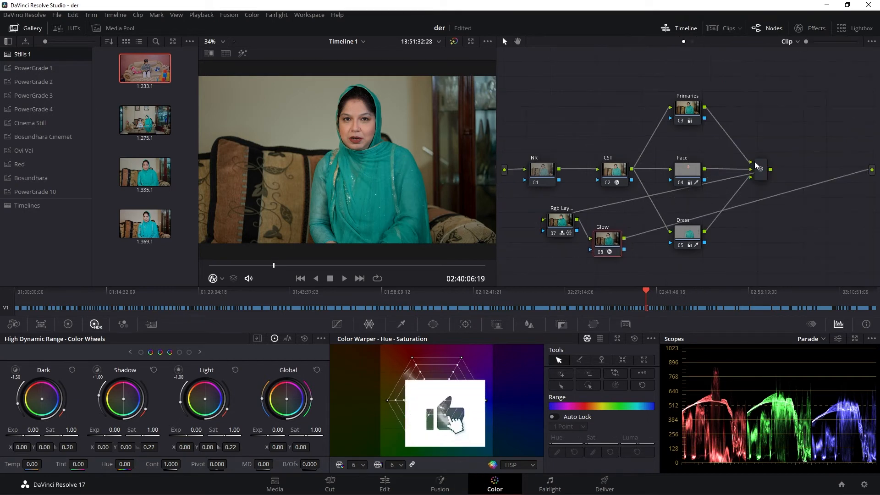
{"action": "left_click_drag", "start_coordinate": [606, 242], "coordinate": [612, 243]}
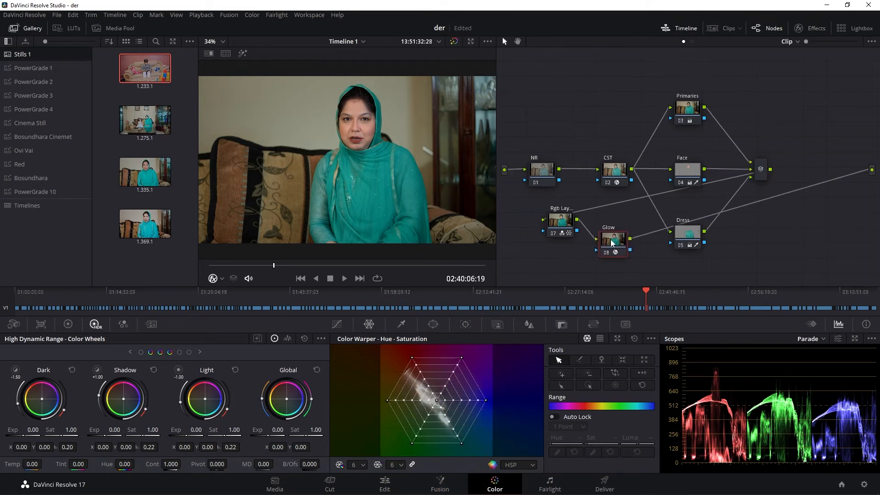
{"action": "key", "text": "alt+s"}
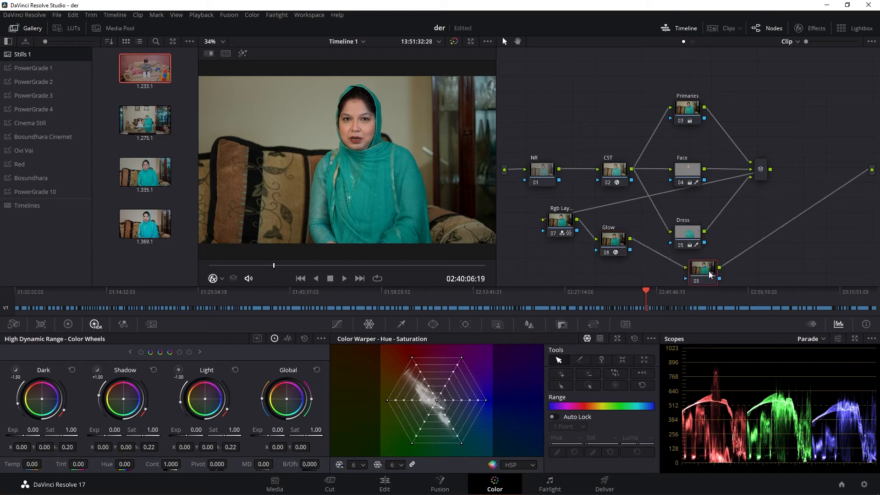
- Clean up the node graph and move the new unlabelled node above the NR node
{"action": "right_click", "coordinate": [755, 136]}
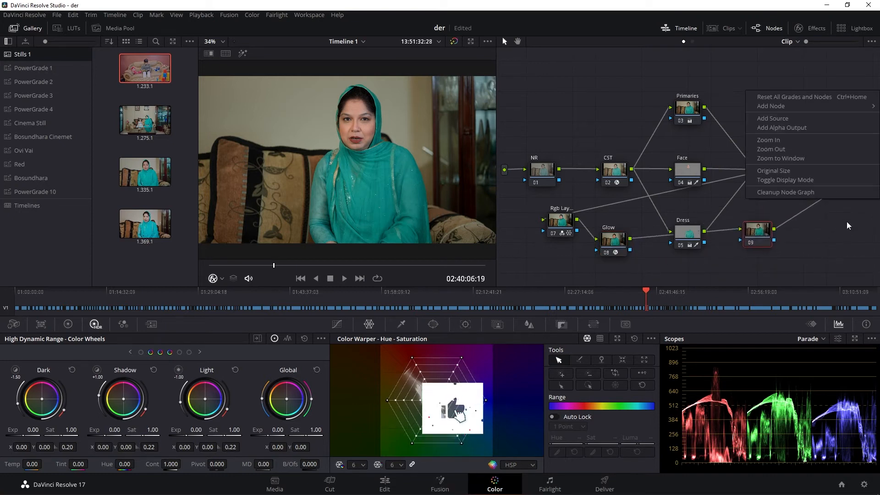
{"action": "left_click", "coordinate": [815, 191]}
{"action": "left_click_drag", "start_coordinate": [833, 181], "coordinate": [555, 107]}
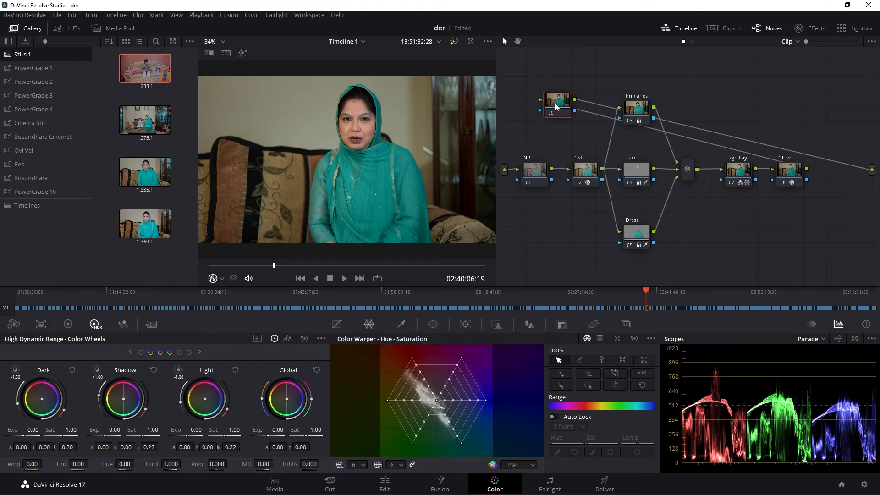
- Search the effects library for "film" and apply the Film Grain effect to the unlabelled node above NR
{"action": "left_click", "coordinate": [809, 30]}
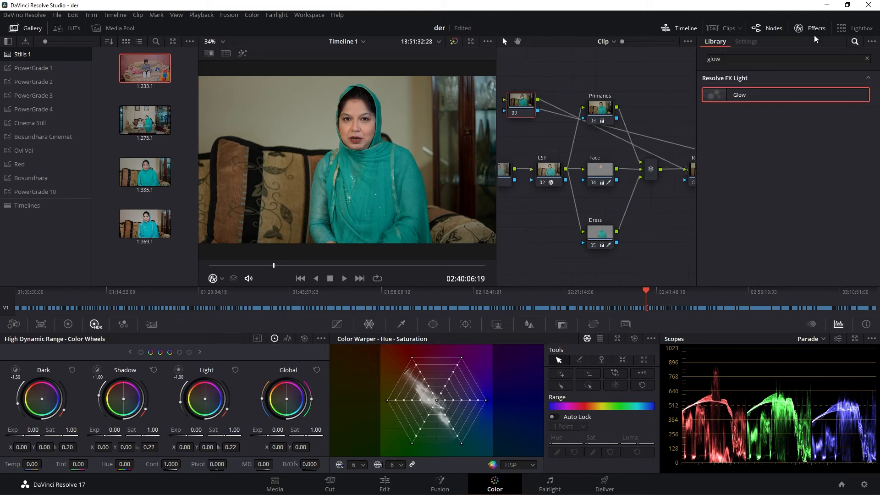
{"action": "left_click", "coordinate": [867, 59]}
{"action": "type", "text": "filma"}
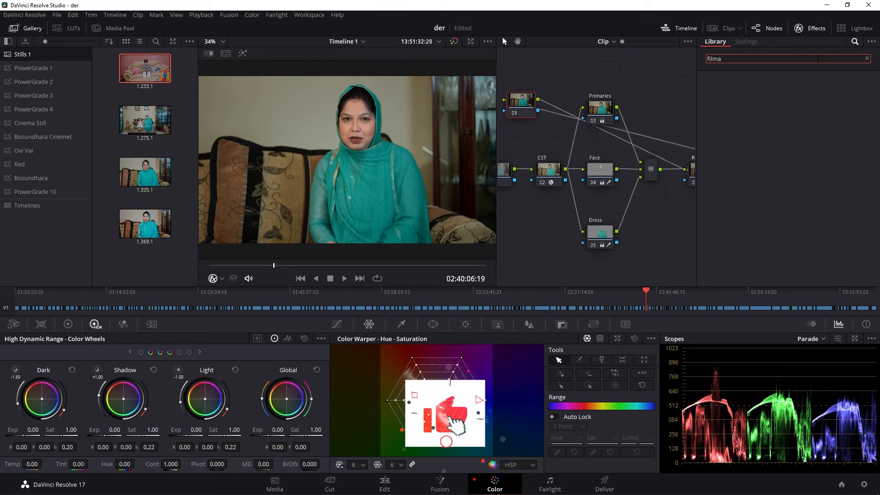
{"action": "key", "text": "BackSpace"}
{"action": "left_click_drag", "start_coordinate": [744, 113], "coordinate": [521, 111]}
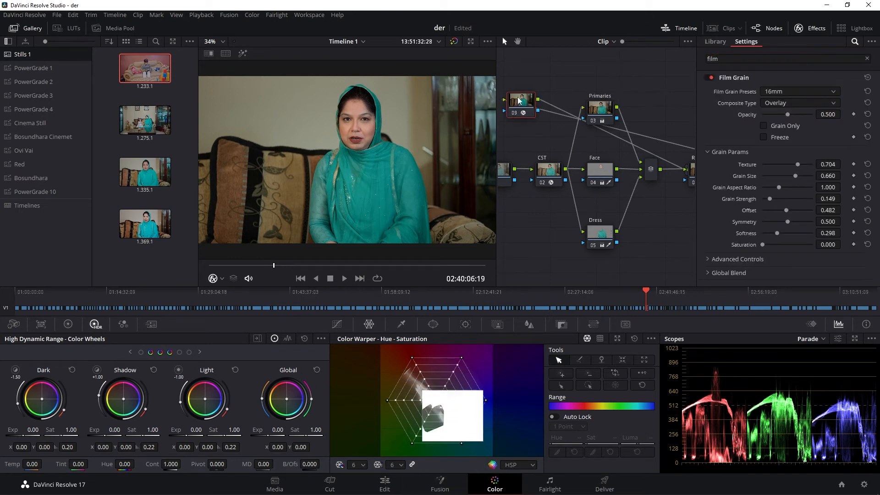
- Label the node carrying the grain effect "Film Grain"
{"action": "right_click", "coordinate": [520, 109]}
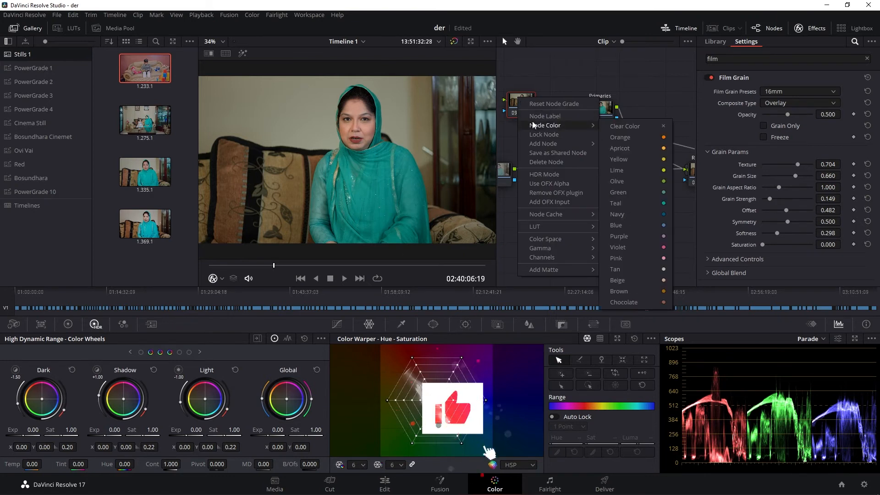
{"action": "left_click", "coordinate": [532, 117]}
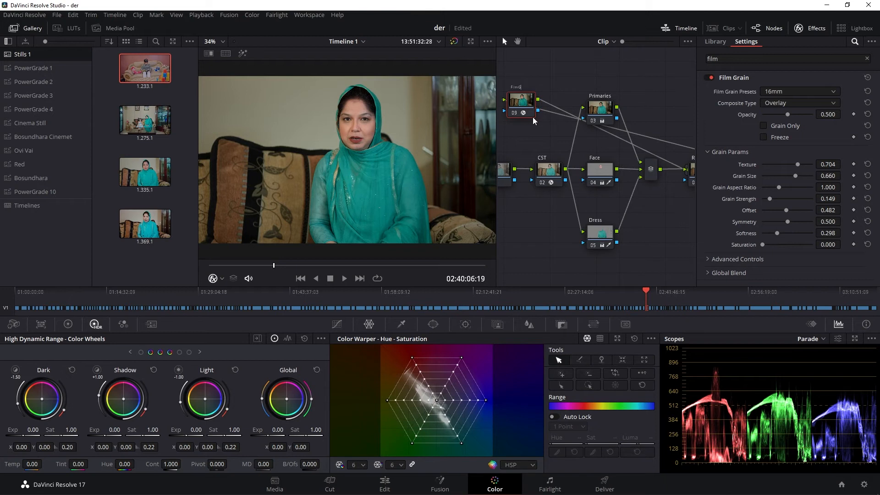
{"action": "left_click", "coordinate": [550, 81]}
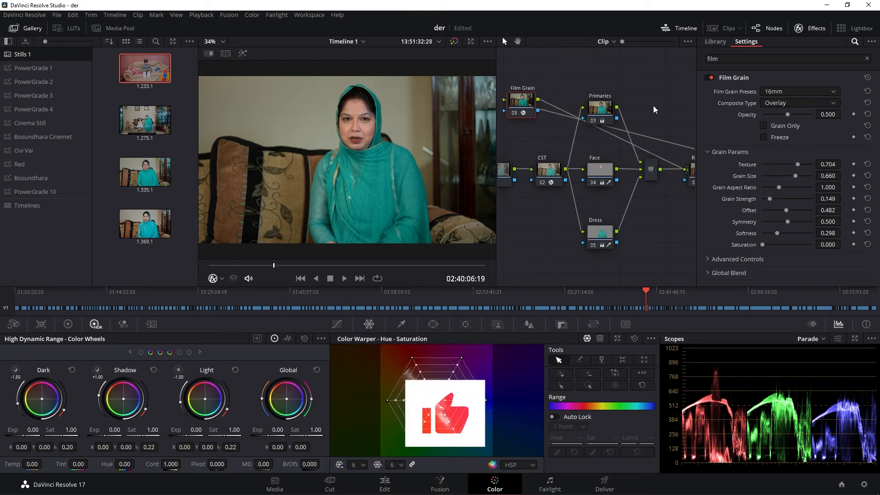
- Choose the 35mm 400T film grain preset and set grain size to 0.331, grain strength to 0.431 and saturation to 0.087
{"action": "left_click", "coordinate": [803, 91]}
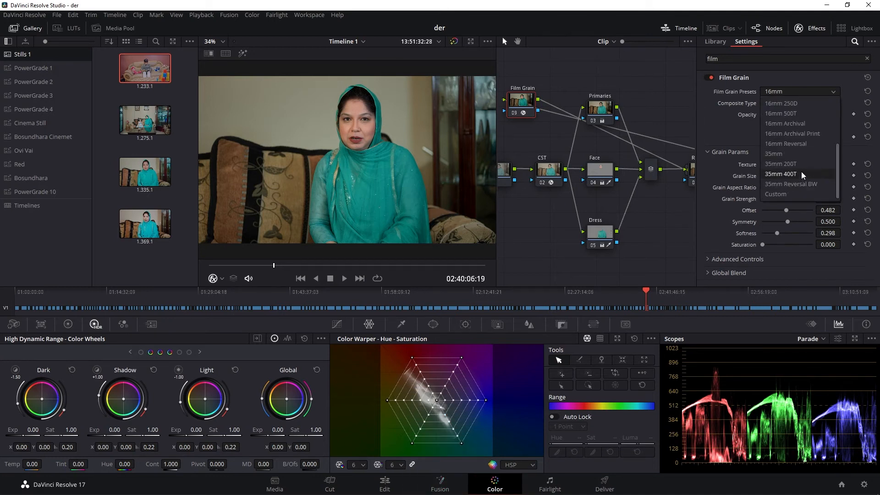
{"action": "left_click", "coordinate": [801, 173]}
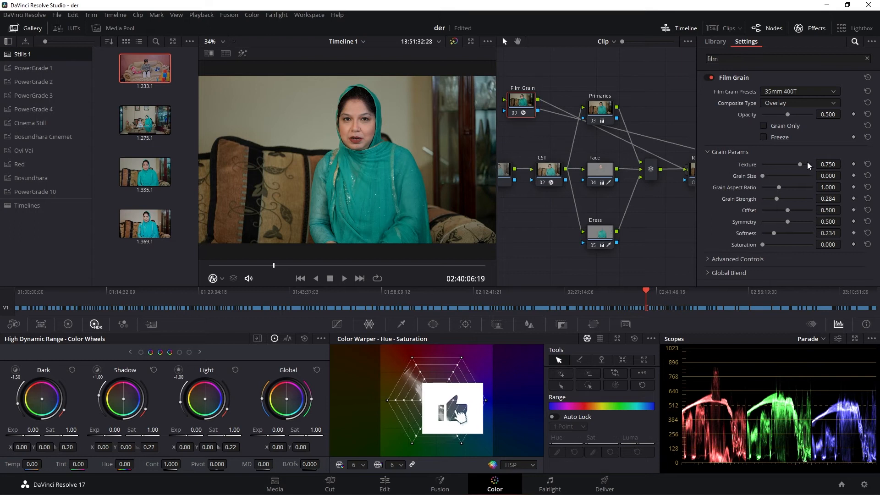
{"action": "left_click_drag", "start_coordinate": [760, 174], "coordinate": [778, 176]}
{"action": "left_click_drag", "start_coordinate": [827, 199], "coordinate": [843, 198]}
{"action": "left_click_drag", "start_coordinate": [828, 246], "coordinate": [843, 245]}
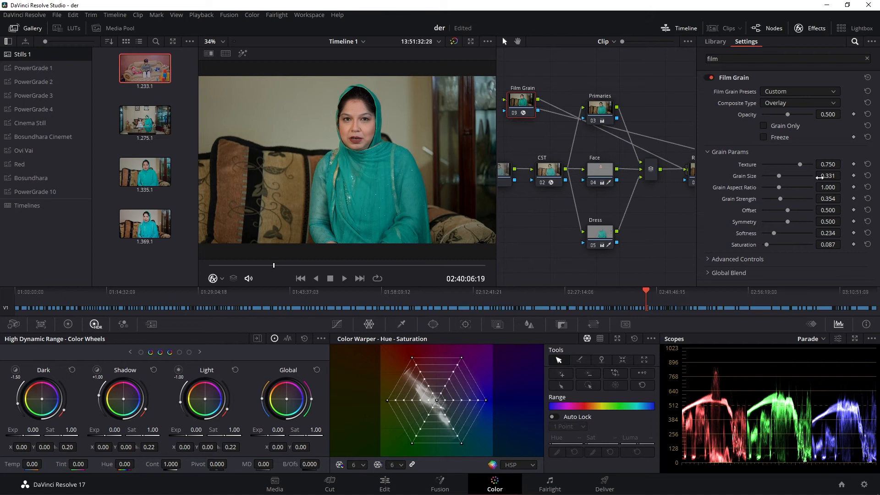
{"action": "mouse_move", "coordinate": [827, 199]}
{"action": "left_mouse_down"}
{"action": "mouse_move", "coordinate": [843, 199]}
{"action": "mouse_move", "coordinate": [827, 199]}
{"action": "left_mouse_up"}
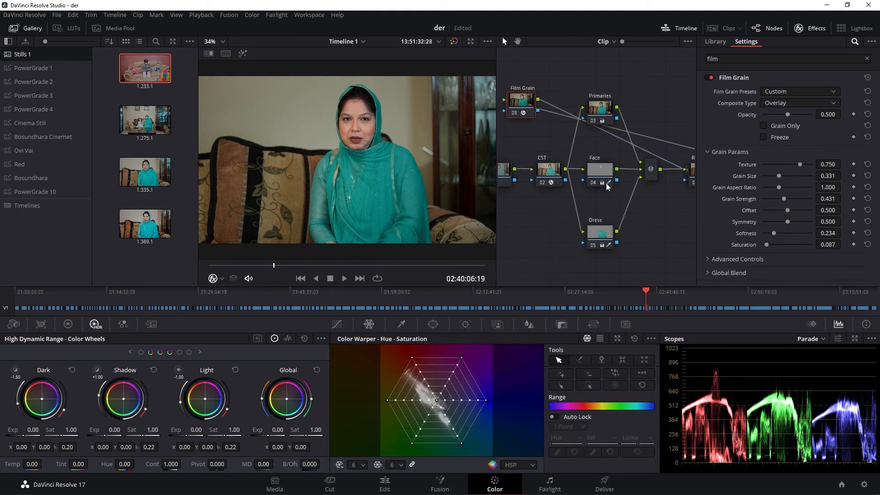
- Close the effects library, clean up the node graph and move the Film Grain node below the Glow node
{"action": "left_click", "coordinate": [601, 176]}
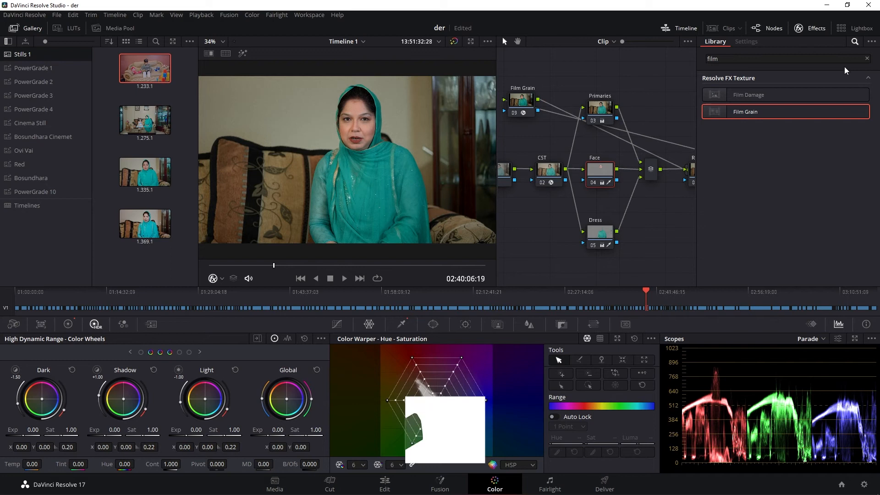
{"action": "left_click", "coordinate": [810, 28]}
{"action": "right_click", "coordinate": [759, 66]}
{"action": "left_click", "coordinate": [819, 171]}
{"action": "left_click_drag", "start_coordinate": [839, 178], "coordinate": [775, 208]}
- Add a serial node after Film Grain labelled "Adj" and place it below the Rgb Layer Mixer node
{"action": "right_click", "coordinate": [821, 202]}
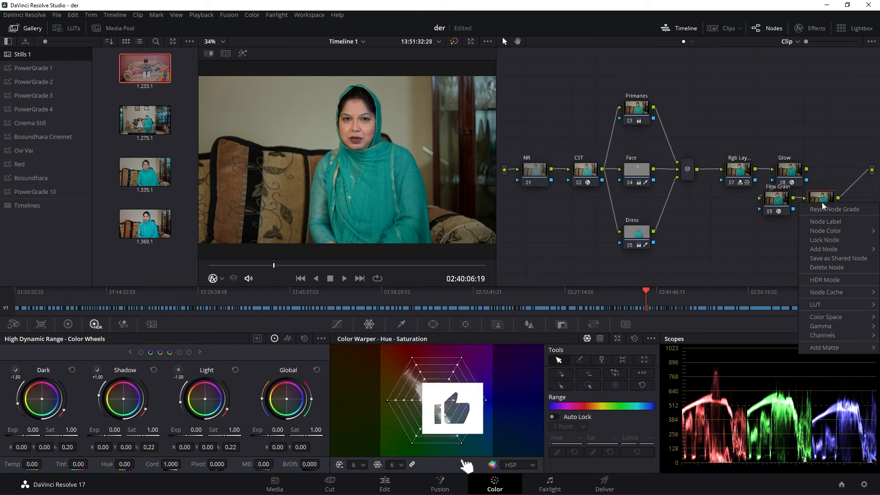
{"action": "left_click", "coordinate": [833, 228]}
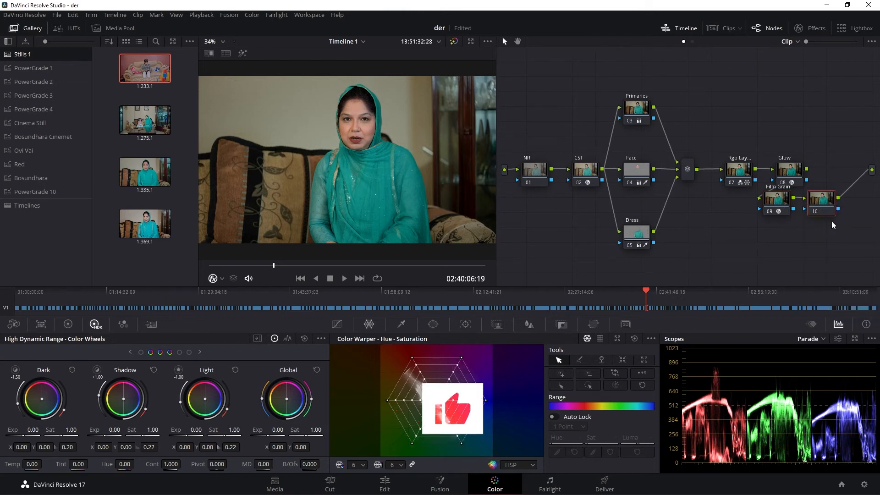
{"action": "type", "text": "Adj"}
{"action": "key", "text": "Return"}
{"action": "left_click_drag", "start_coordinate": [822, 208], "coordinate": [737, 245]}
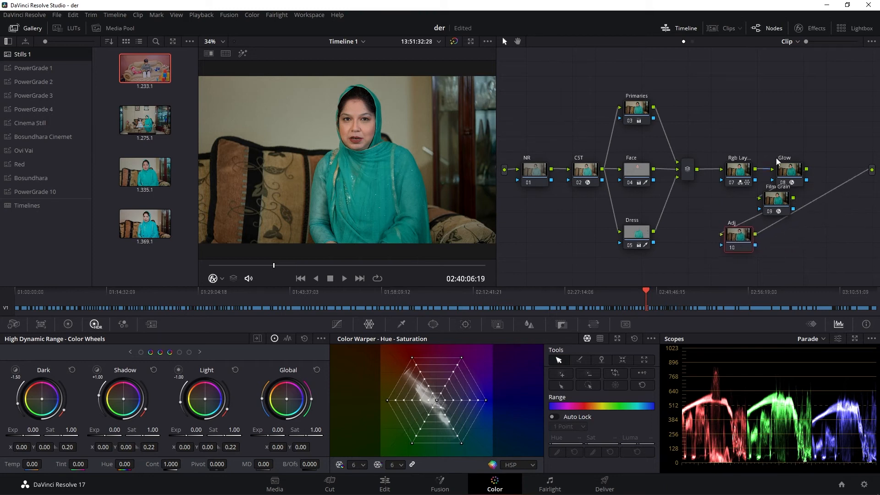
- Clean up the node graph so all nodes line up evenly
{"action": "right_click", "coordinate": [804, 182]}
{"action": "left_click", "coordinate": [808, 211]}
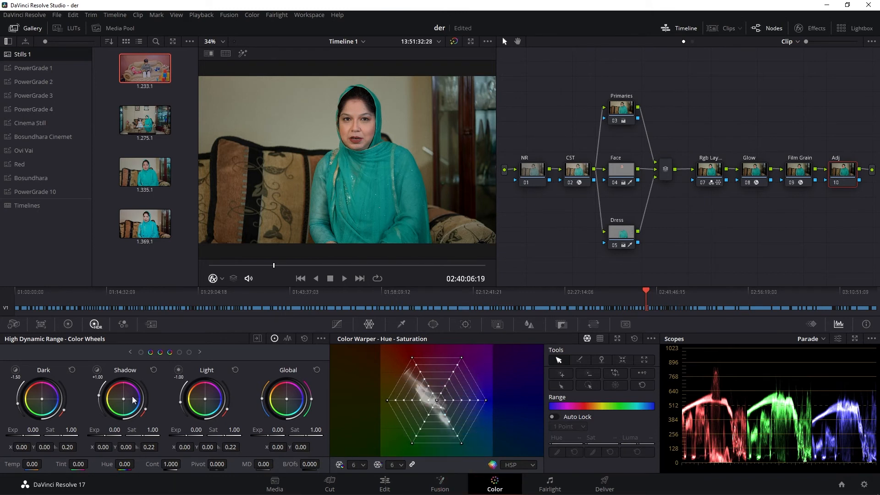
- On the Adj node, set the log-wheel Highlights to -0.21 on all channels and Hi/Light to -20.00
{"action": "left_click", "coordinate": [68, 324]}
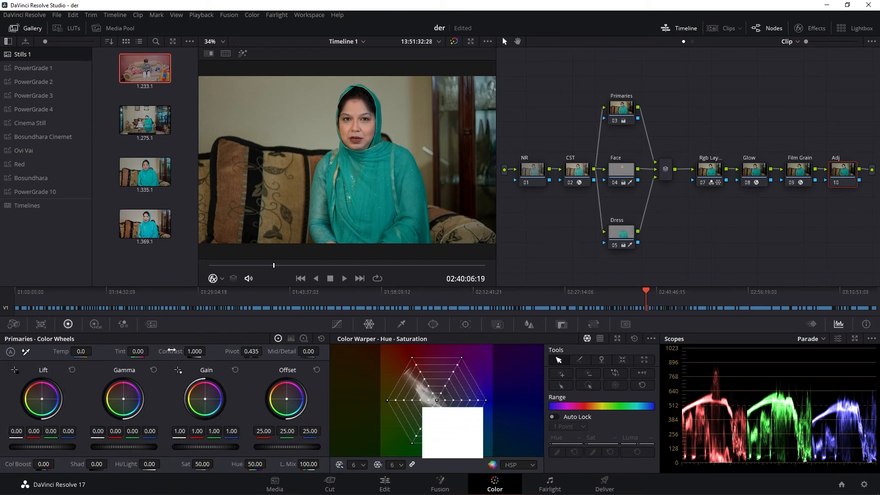
{"action": "left_click", "coordinate": [303, 339]}
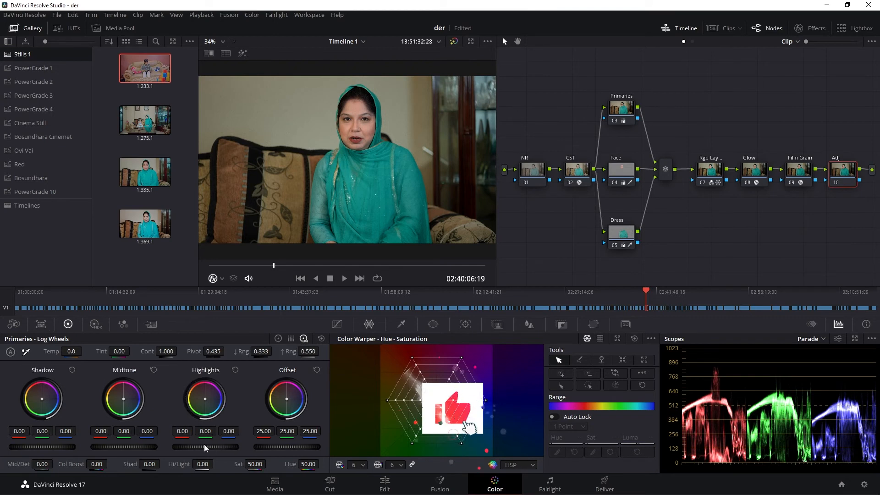
{"action": "scroll", "coordinate": [172, 446], "scroll_direction": "down", "scroll_amount": 5}
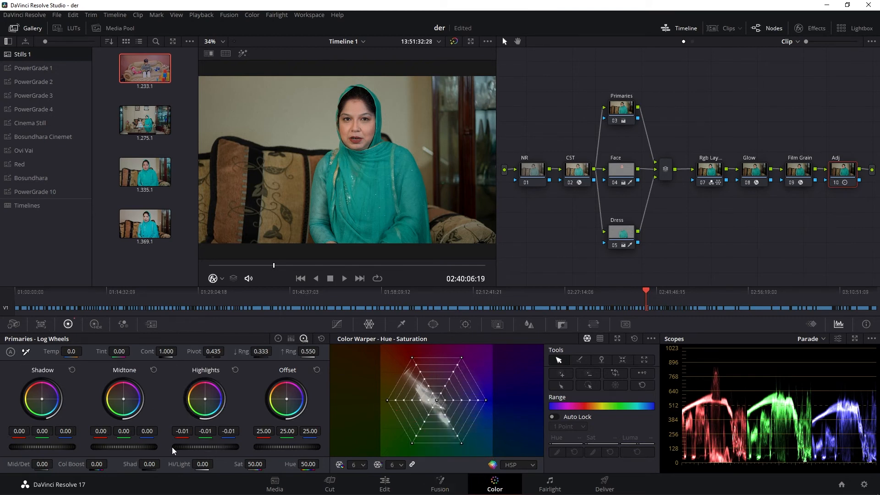
{"action": "scroll", "coordinate": [171, 447], "scroll_direction": "down", "scroll_amount": 7}
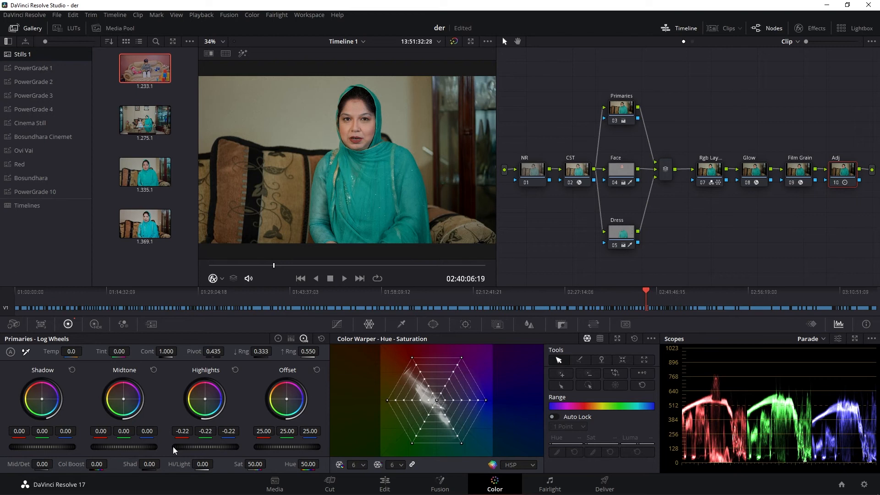
{"action": "scroll", "coordinate": [175, 446], "scroll_direction": "up", "scroll_amount": 1}
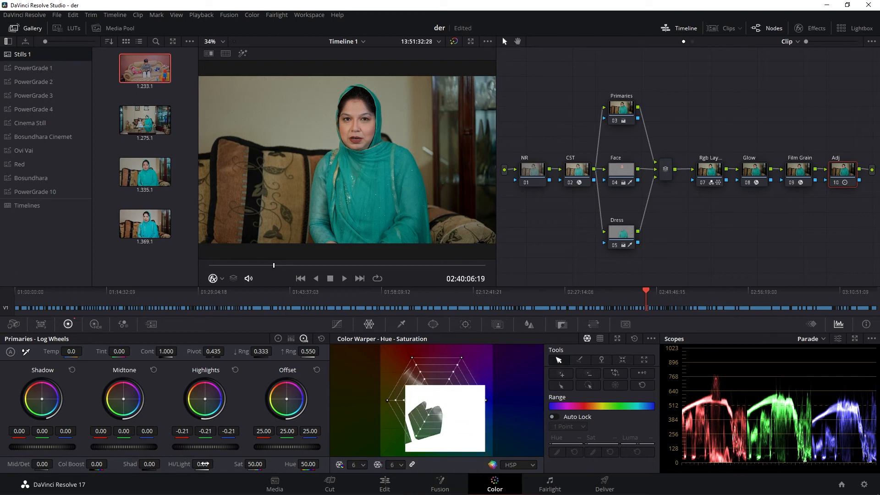
{"action": "left_click_drag", "start_coordinate": [202, 464], "coordinate": [183, 464]}
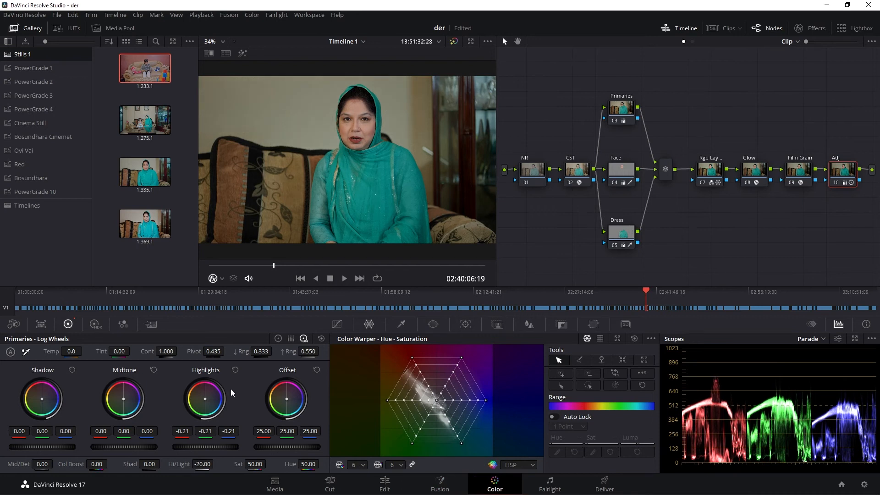
- Examine the clip in full screen, toggling the whole grade off and on to compare before and after
{"action": "key", "text": "ctrl+f"}
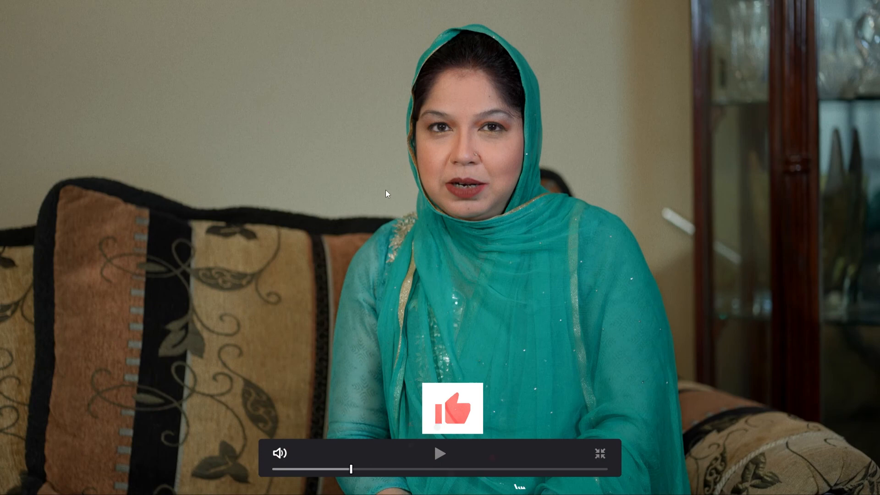
{"action": "key", "text": "ctrl+f"}
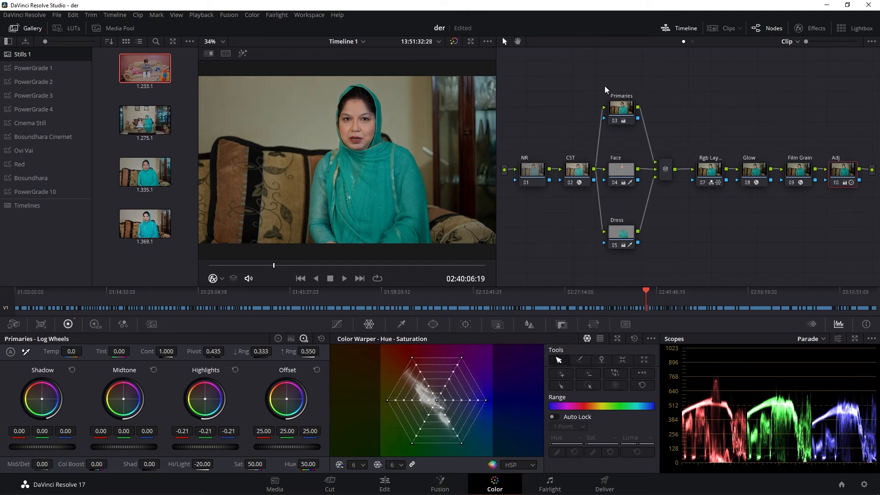
{"action": "key", "text": "ctrl+f"}
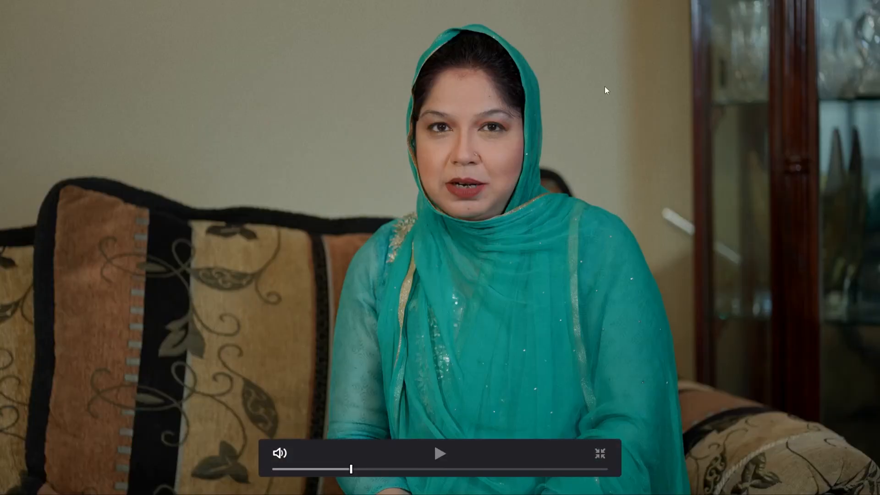
{"action": "key", "text": "shift+d"}
{"action": "key", "text": "shift+d"}
{"action": "key", "text": "shift+d"}
{"action": "key", "text": "shift+d"}
{"action": "key", "text": "shift+d"}
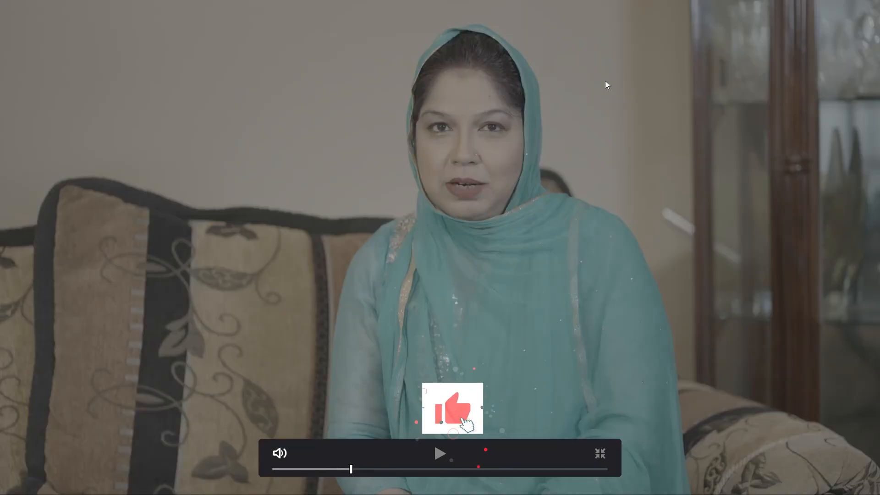
{"action": "key", "text": "shift+d"}
{"action": "key", "text": "shift+d"}
{"action": "key", "text": "shift+d"}
{"action": "key", "text": "shift+d"}
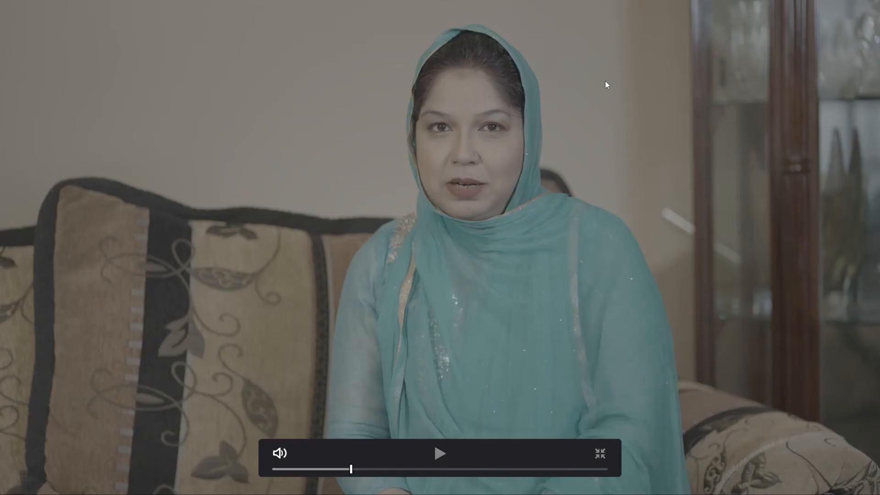
{"action": "key", "text": "shift+d"}
{"action": "key", "text": "shift+d"}
{"action": "key", "text": "shift+d"}
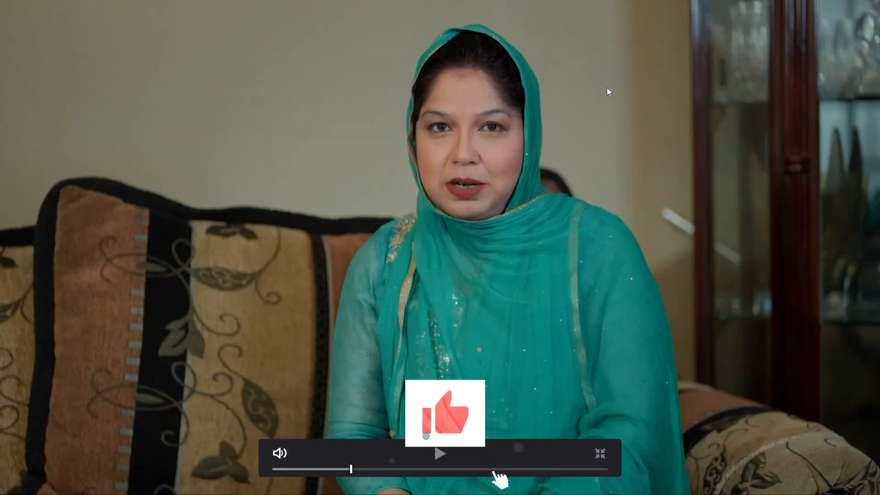
{"action": "key", "text": "Escape"}
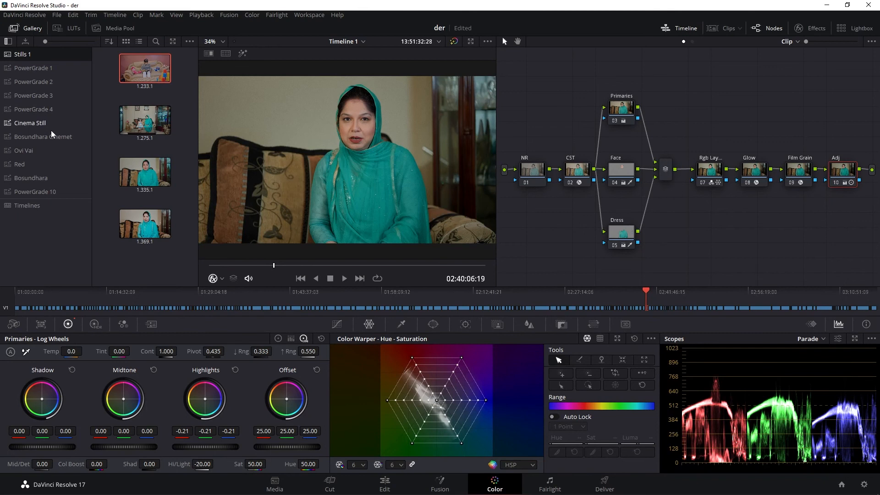
- Grab a still of the graded frame into the Stills 1 album
{"action": "right_click", "coordinate": [381, 117]}
{"action": "left_click", "coordinate": [397, 121]}
{"action": "scroll", "coordinate": [311, 149], "scroll_direction": "down", "scroll_amount": 1}
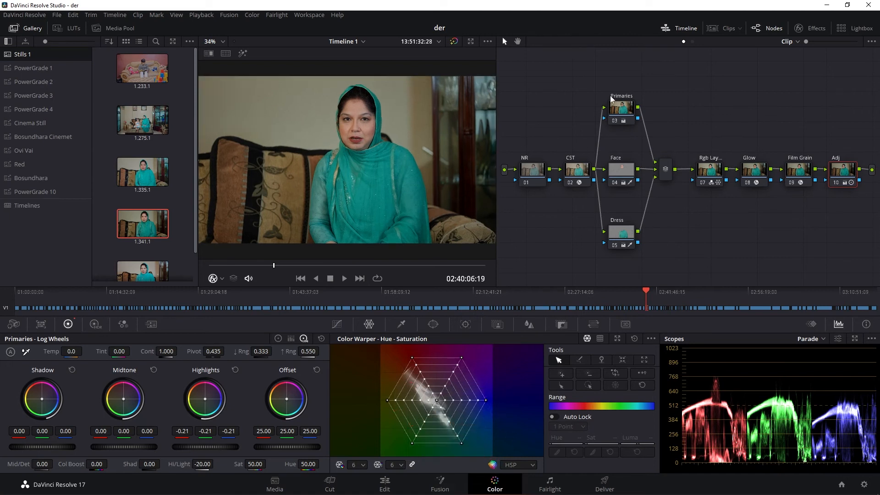
- Disable all nodes and re-enable only the CST node to examine its effect
{"action": "right_click", "coordinate": [598, 78]}
{"action": "left_click", "coordinate": [650, 177]}
{"action": "left_click", "coordinate": [575, 173]}
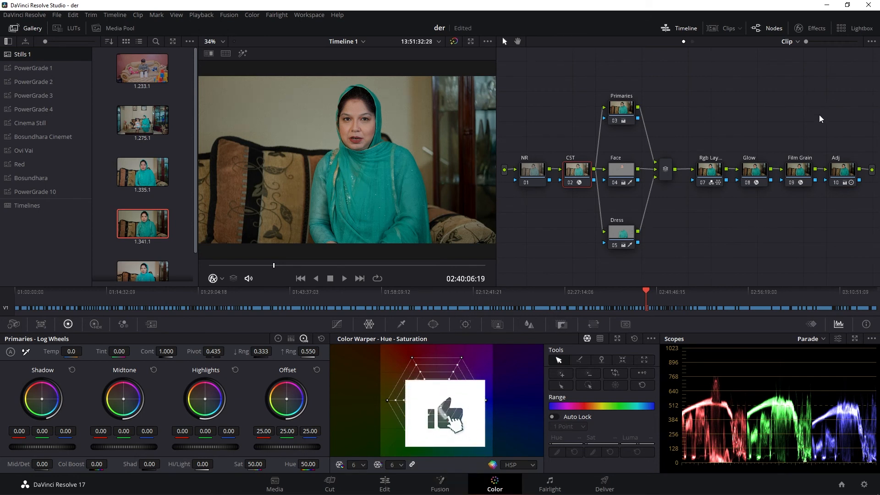
{"action": "key", "text": "shift+d"}
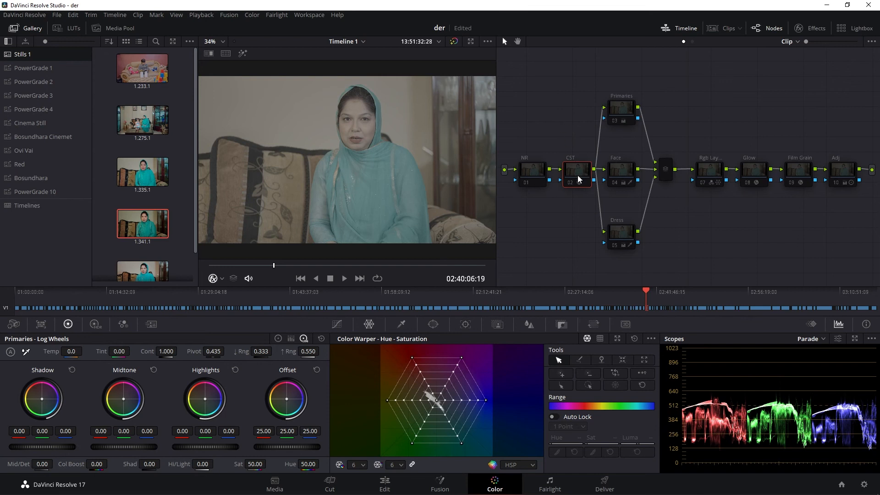
{"action": "key", "text": "shift+d"}
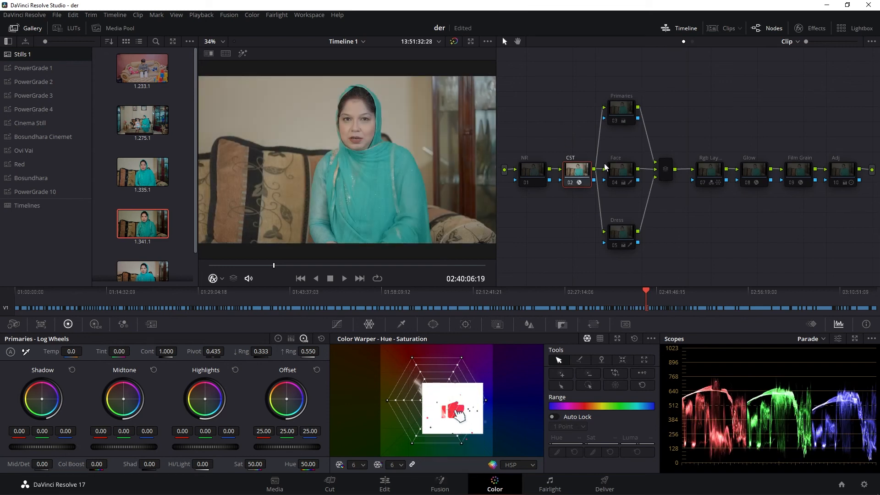
- Re-enable the Primaries, Face and Dress nodes one by one, moving Primaries and Face slightly down in the graph
{"action": "left_click_drag", "start_coordinate": [620, 107], "coordinate": [618, 129]}
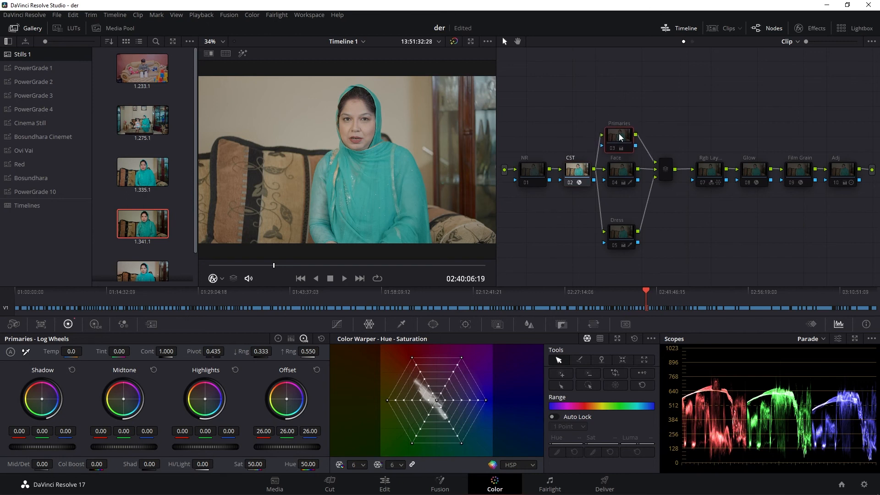
{"action": "key", "text": "ctrl+d"}
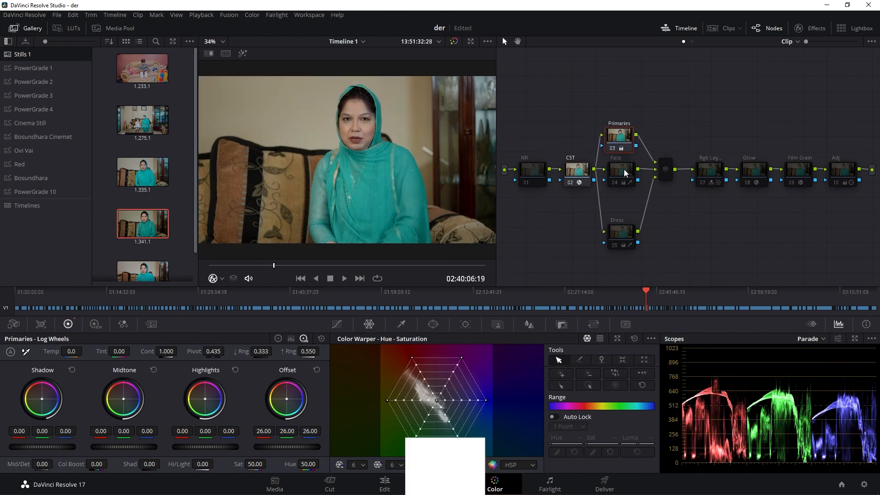
{"action": "left_click_drag", "start_coordinate": [623, 169], "coordinate": [623, 182]}
{"action": "key", "text": "ctrl+d"}
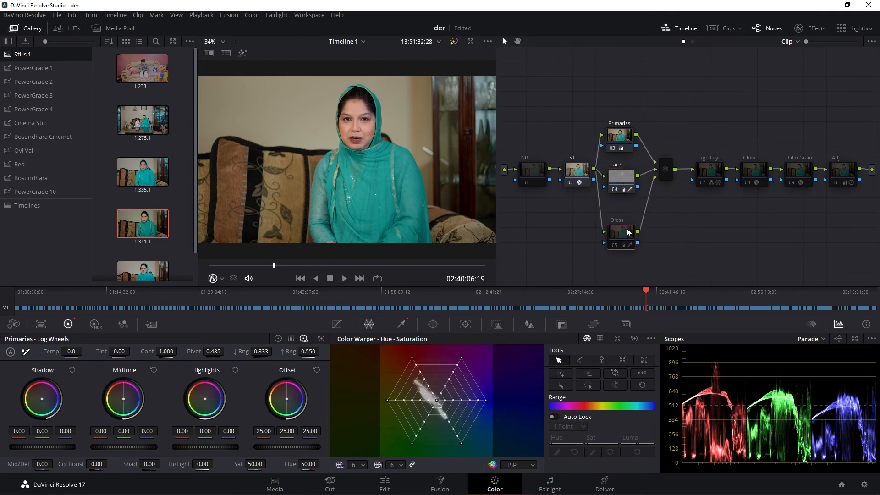
{"action": "key", "text": "ctrl+d"}
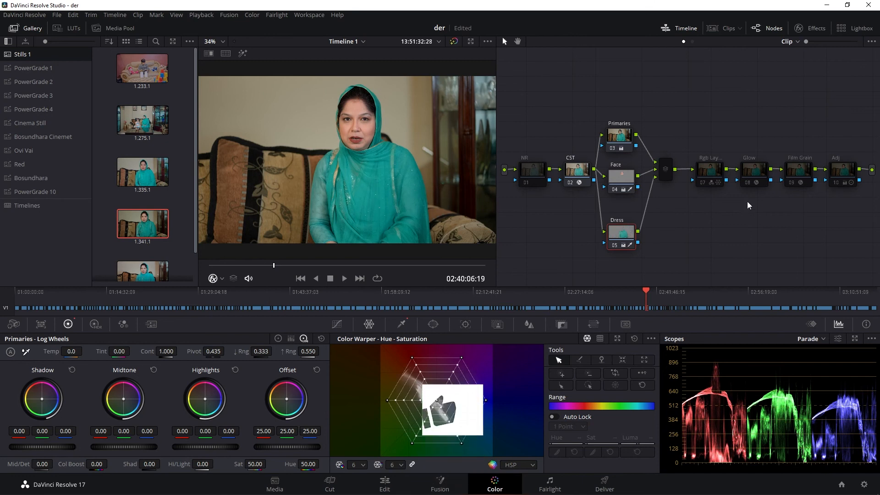
- Re-enable the Rgb Layer Mixer node and display its RGB Mixer settings
{"action": "left_click", "coordinate": [708, 176]}
{"action": "key", "text": "ctrl+d"}
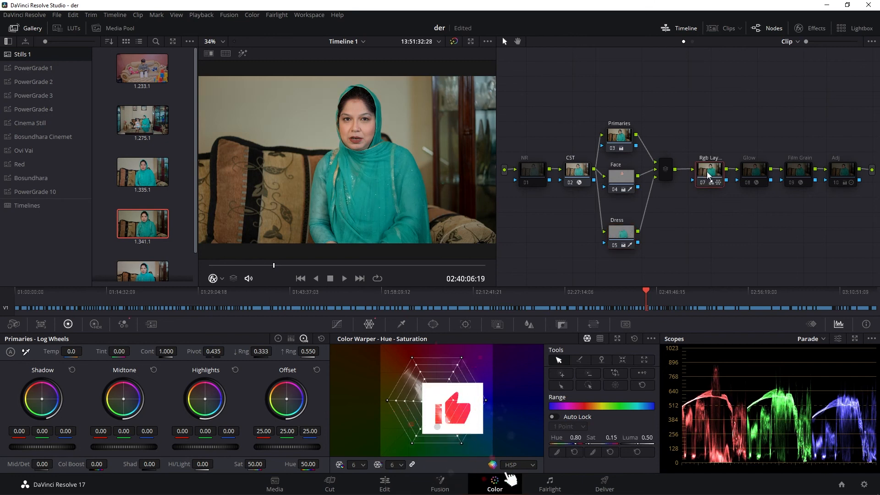
{"action": "left_click", "coordinate": [124, 324]}
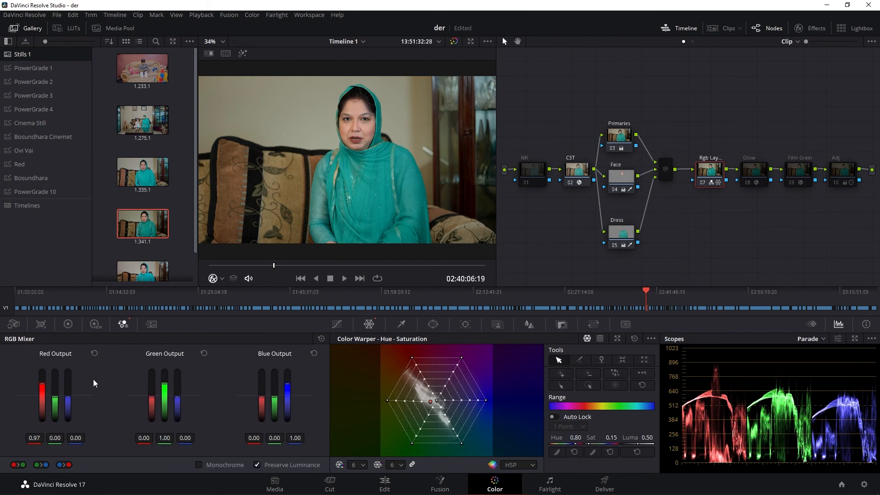
- Re-enable the Glow node, review its effect settings and close them
{"action": "left_click", "coordinate": [756, 178]}
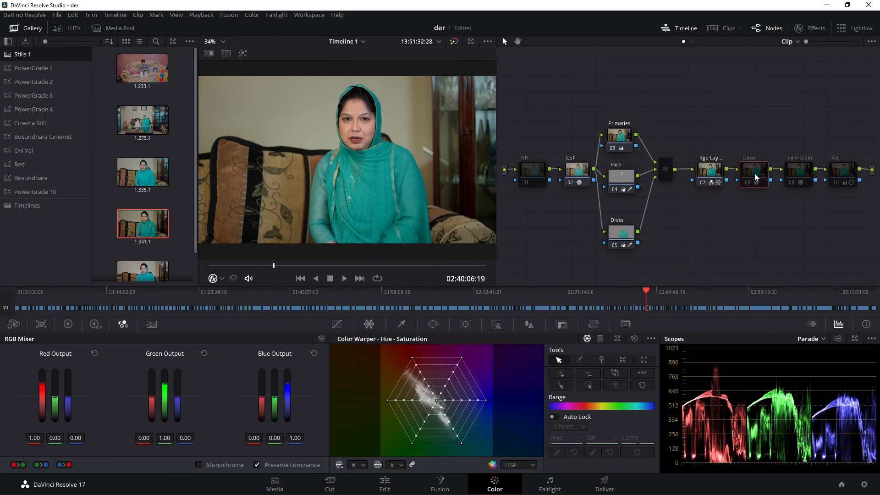
{"action": "key", "text": "ctrl+d"}
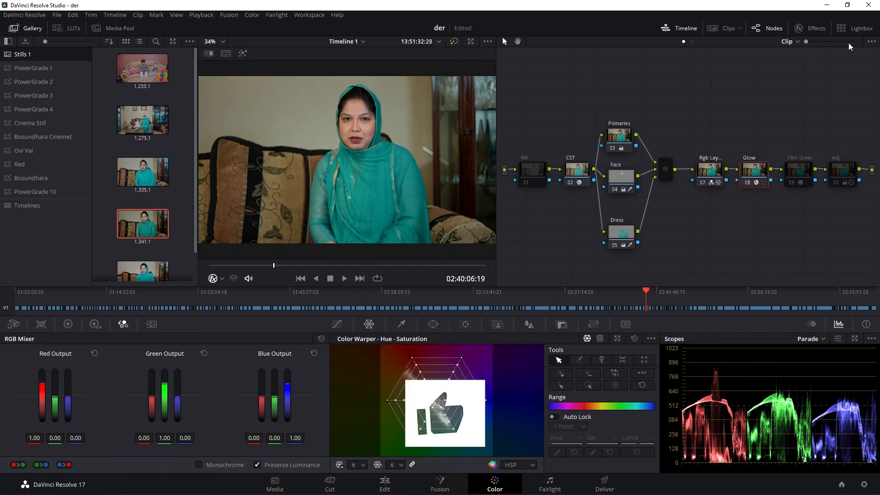
{"action": "left_click", "coordinate": [811, 28]}
{"action": "left_click", "coordinate": [812, 28]}
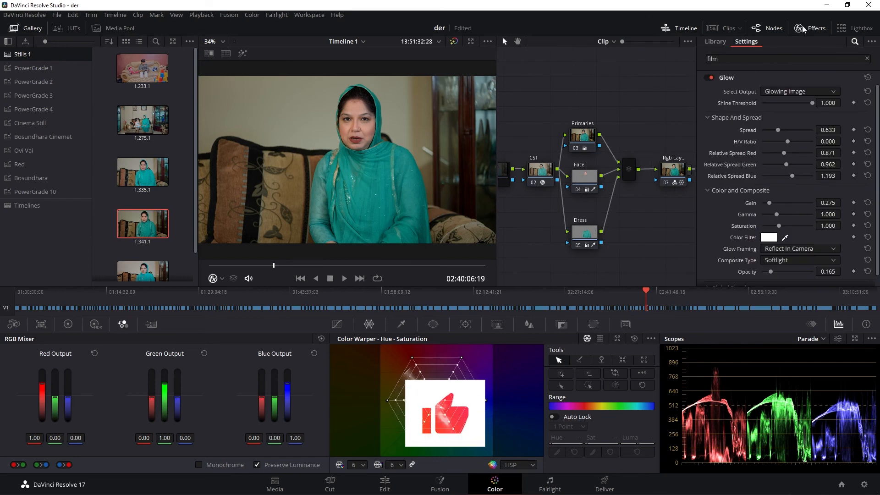
- Re-enable the Film Grain node and inspect the grain on the full-screen image
{"action": "left_click", "coordinate": [800, 170]}
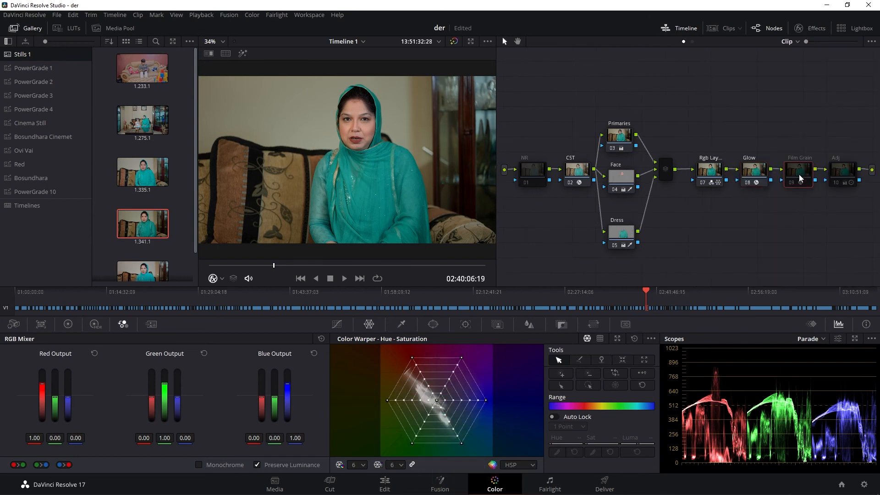
{"action": "key", "text": "ctrl+d"}
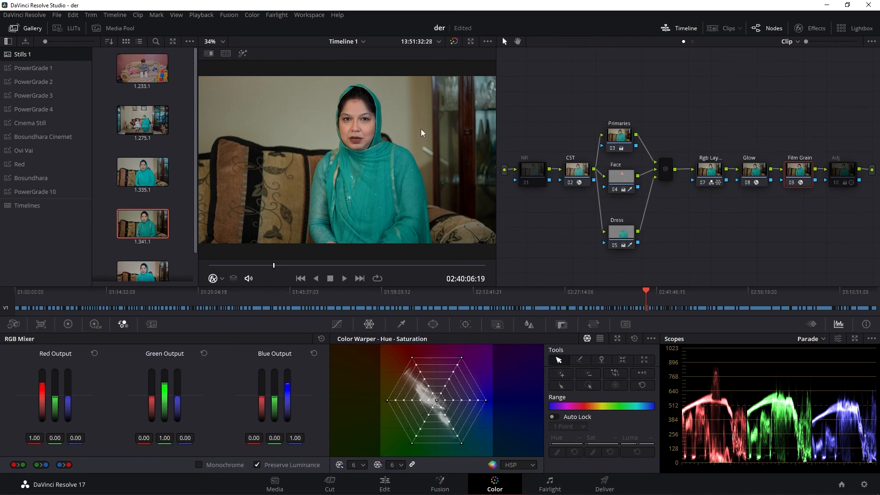
{"action": "key", "text": "ctrl+f"}
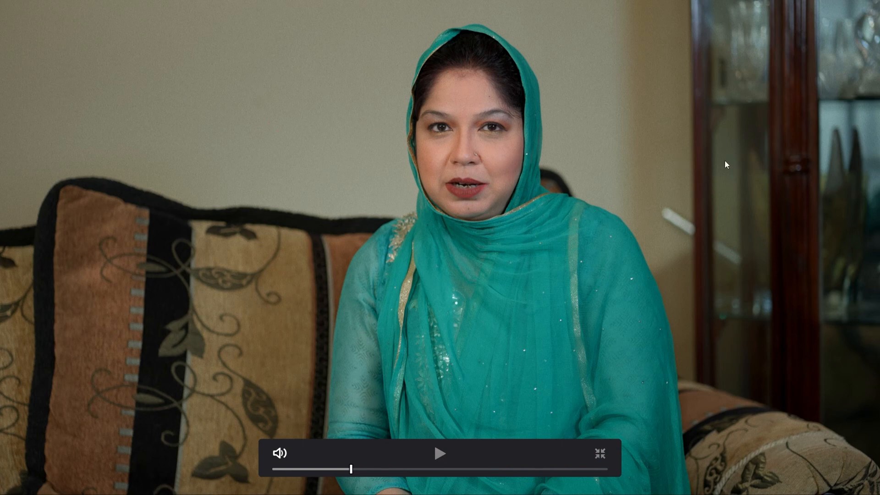
{"action": "key", "text": "ctrl+f"}
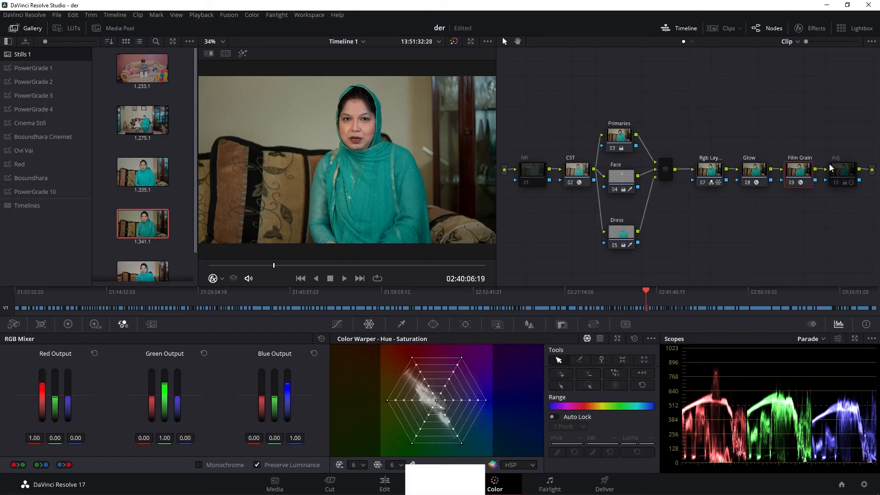
- Re-enable the Adj node and check the image in full screen
{"action": "left_click", "coordinate": [833, 180]}
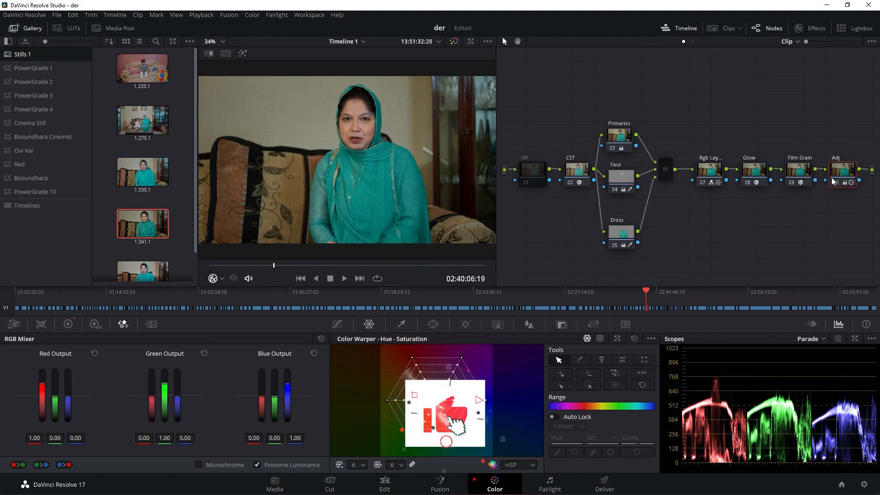
{"action": "key", "text": "ctrl+f"}
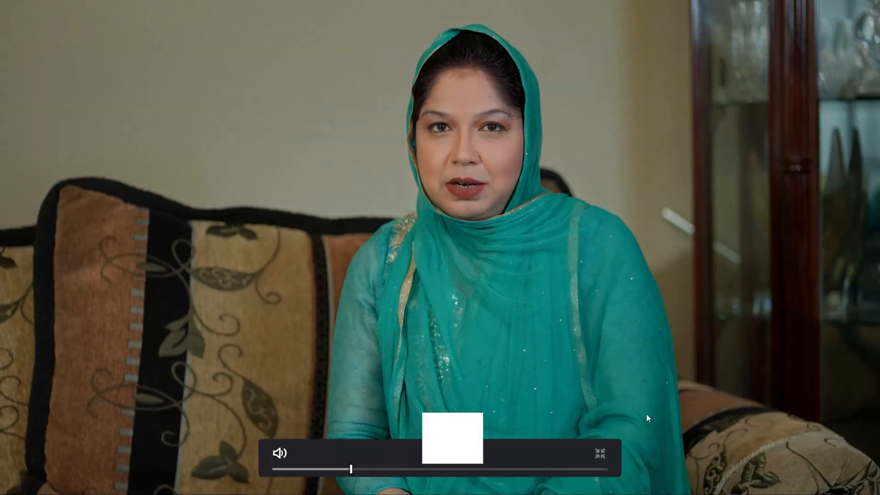
{"action": "key", "text": "ctrl+f"}
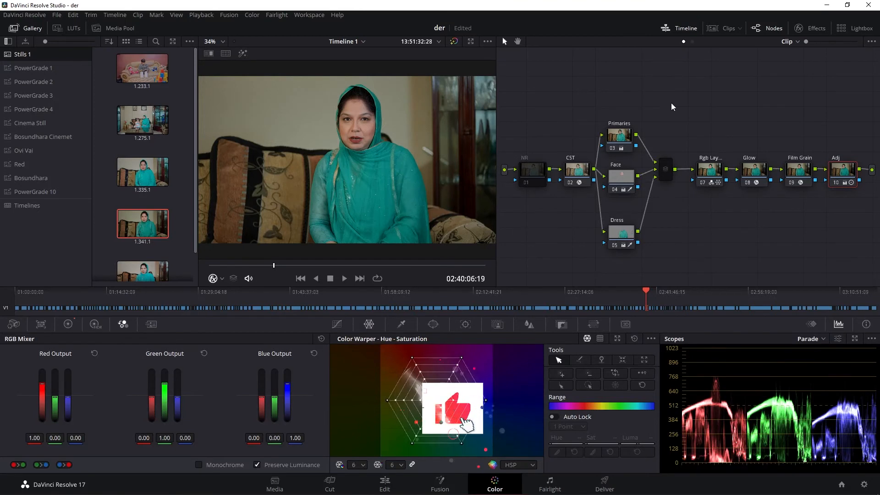
- Clean up the node graph and re-enable the NR node
{"action": "right_click", "coordinate": [679, 86]}
{"action": "left_click", "coordinate": [720, 186]}
{"action": "left_click", "coordinate": [531, 171]}
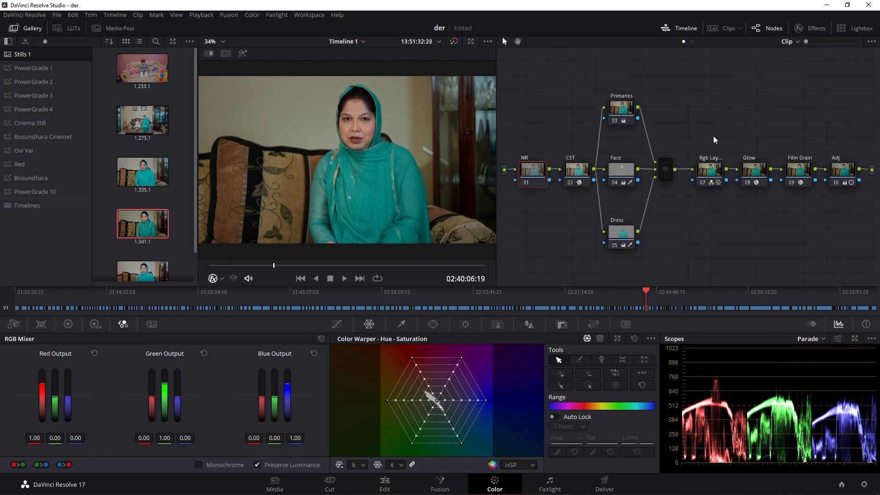
- Raise the Dress node's Gamma to 0.03 in the primary color wheels and check the image in full screen
{"action": "left_click_drag", "start_coordinate": [622, 234], "coordinate": [626, 219]}
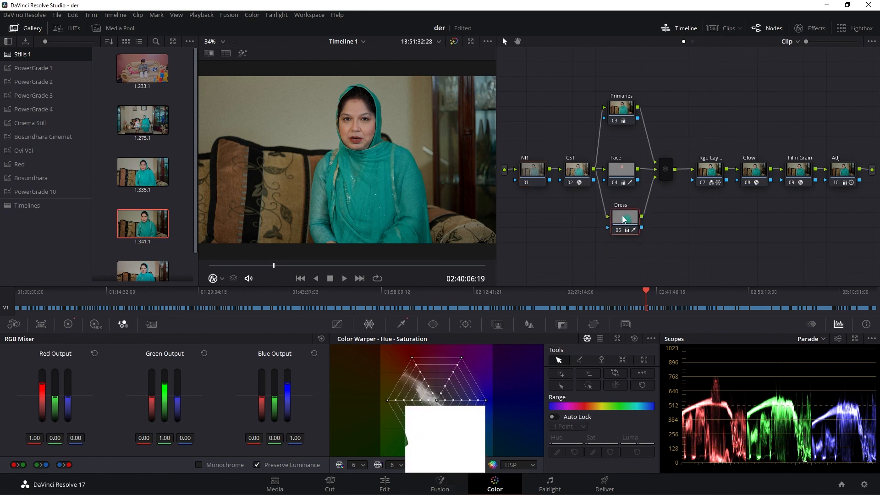
{"action": "left_click", "coordinate": [68, 324]}
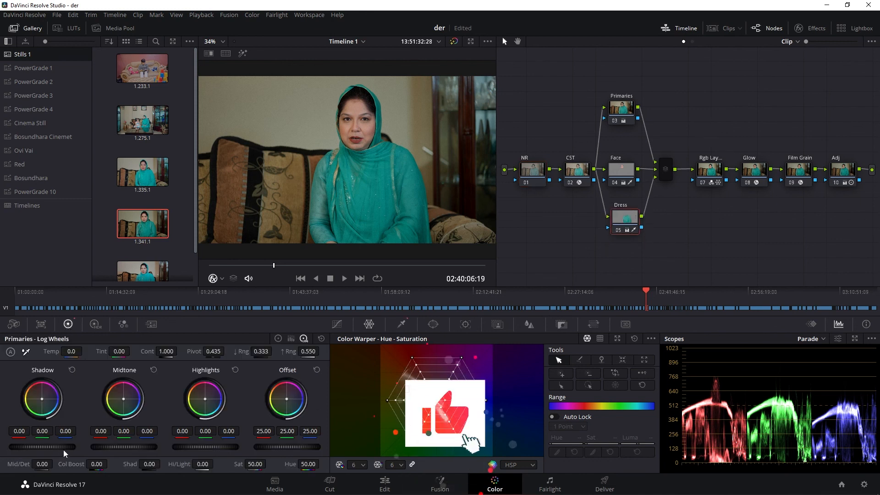
{"action": "left_click", "coordinate": [279, 338]}
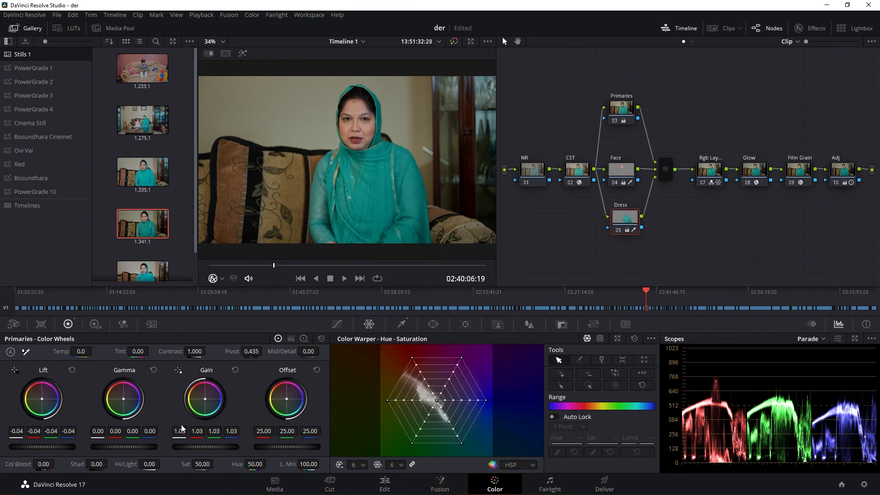
{"action": "scroll", "coordinate": [122, 448], "scroll_direction": "up", "scroll_amount": 2}
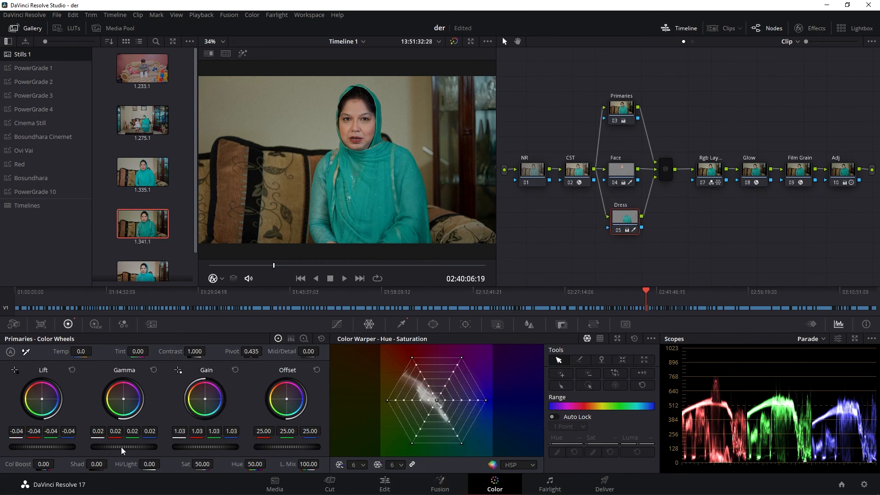
{"action": "scroll", "coordinate": [121, 447], "scroll_direction": "up", "scroll_amount": 1}
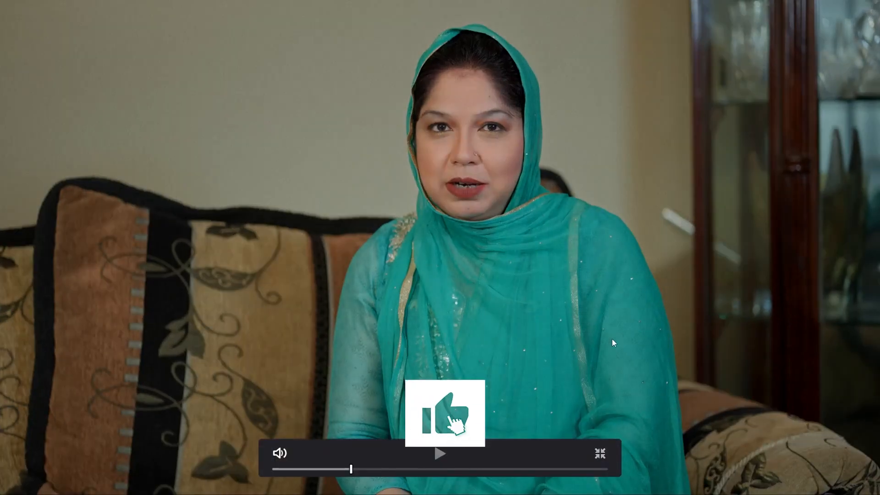
{"action": "key", "text": "Escape"}
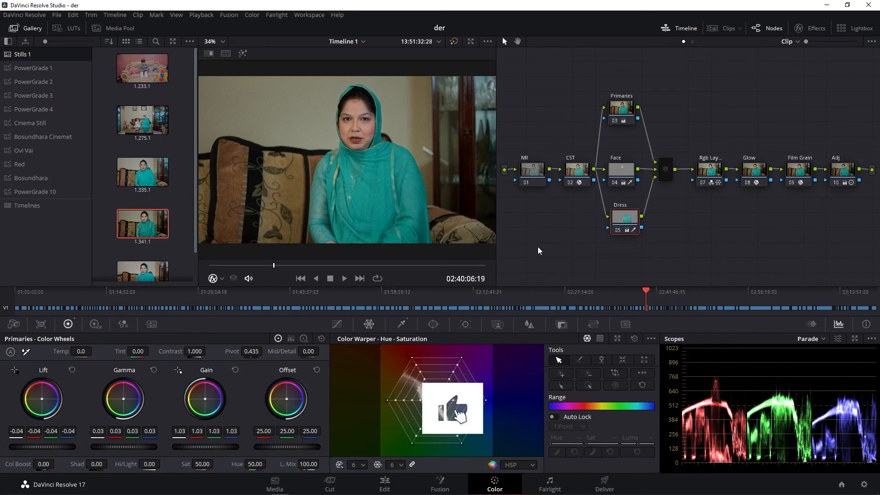
- Select all the nodes and toggle them off and on to compare the full grade with the original in full screen
{"action": "left_click_drag", "start_coordinate": [510, 80], "coordinate": [866, 241]}
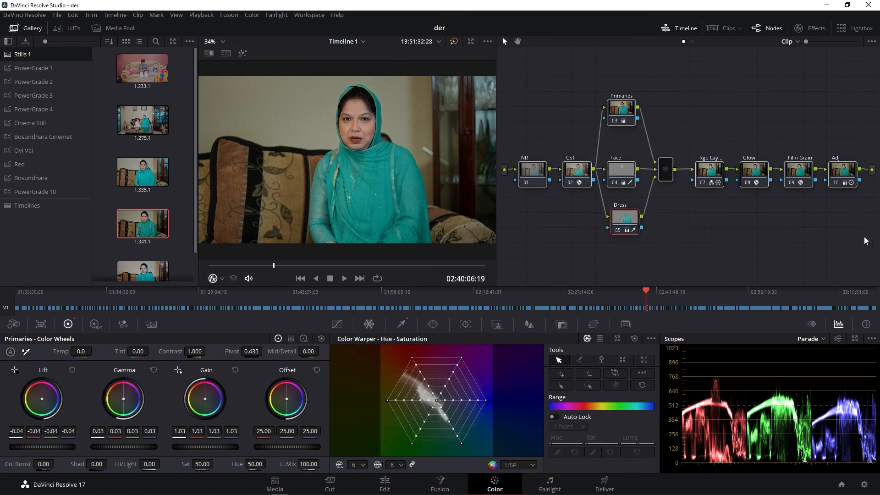
{"action": "key", "text": "ctrl+d"}
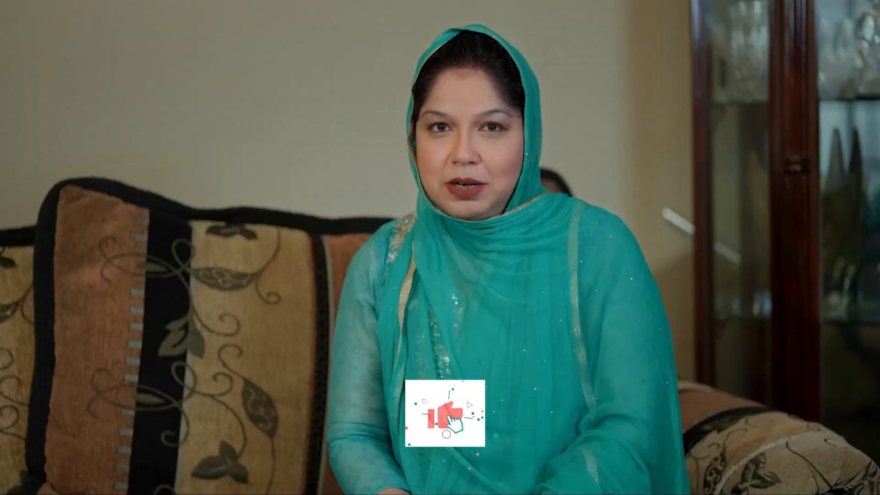
{"action": "key", "text": "ctrl+d"}
{"action": "key", "text": "ctrl+d"}
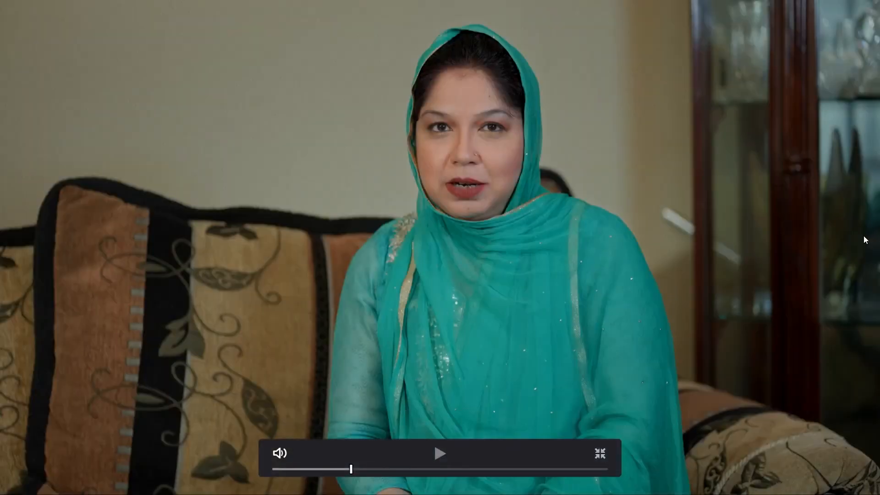
{"action": "key", "text": "Escape"}
- Clean up the node graph and move the Primaries and Dress nodes closer to the Face node
{"action": "left_click_drag", "start_coordinate": [624, 218], "coordinate": [628, 210]}
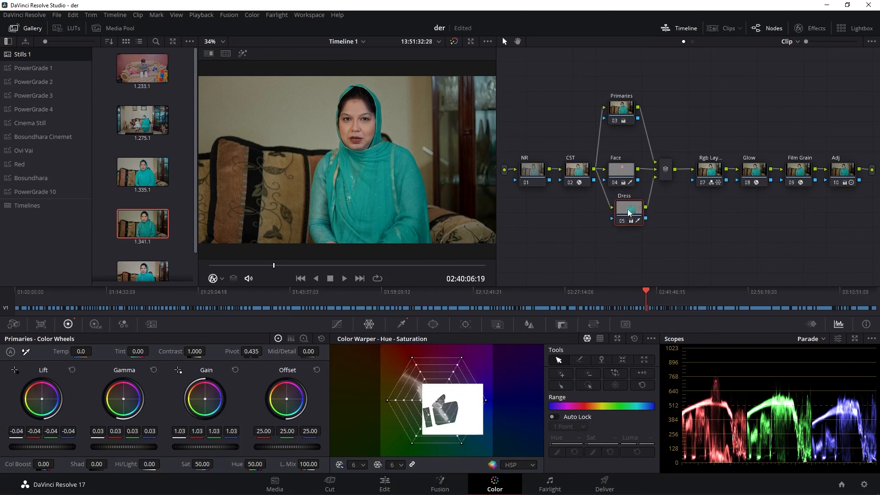
{"action": "right_click", "coordinate": [744, 82]}
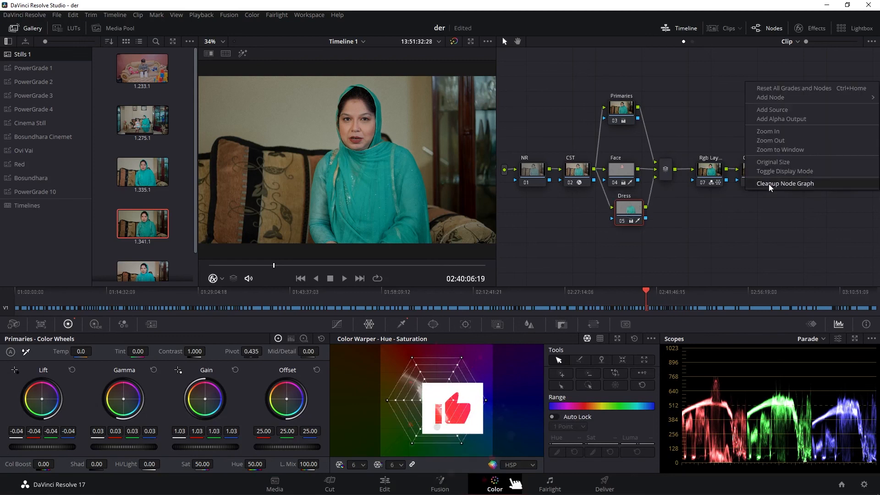
{"action": "left_click", "coordinate": [768, 183]}
{"action": "right_click", "coordinate": [571, 99]}
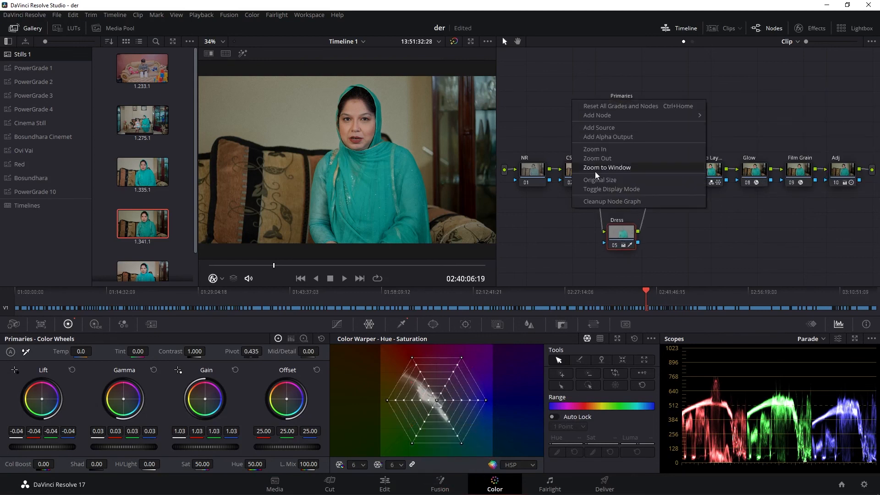
{"action": "left_click", "coordinate": [604, 199]}
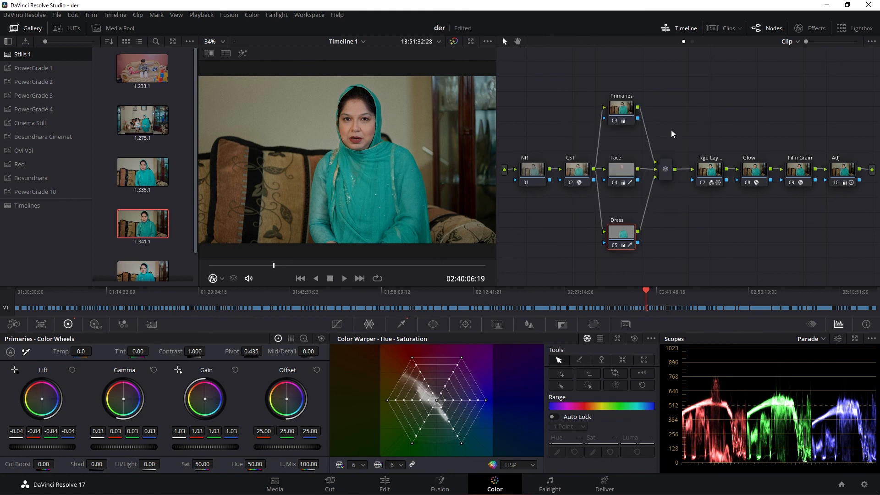
{"action": "left_click_drag", "start_coordinate": [629, 110], "coordinate": [624, 132]}
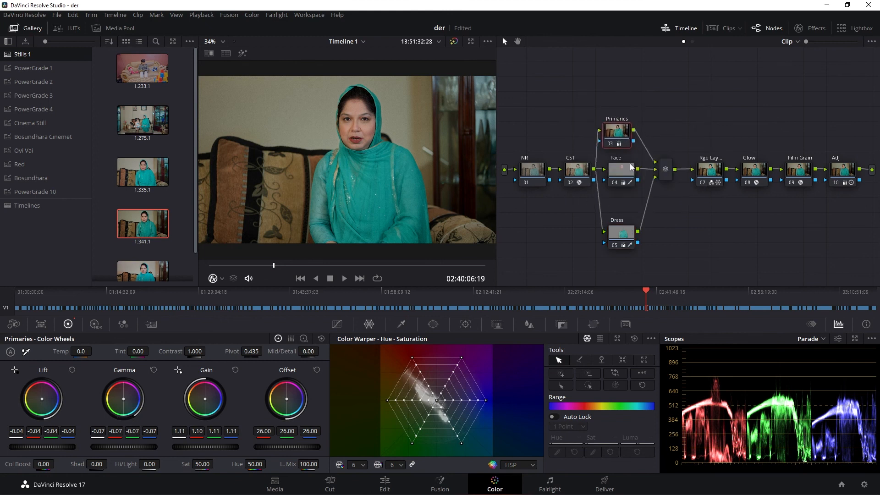
{"action": "left_click_drag", "start_coordinate": [618, 238], "coordinate": [618, 225]}
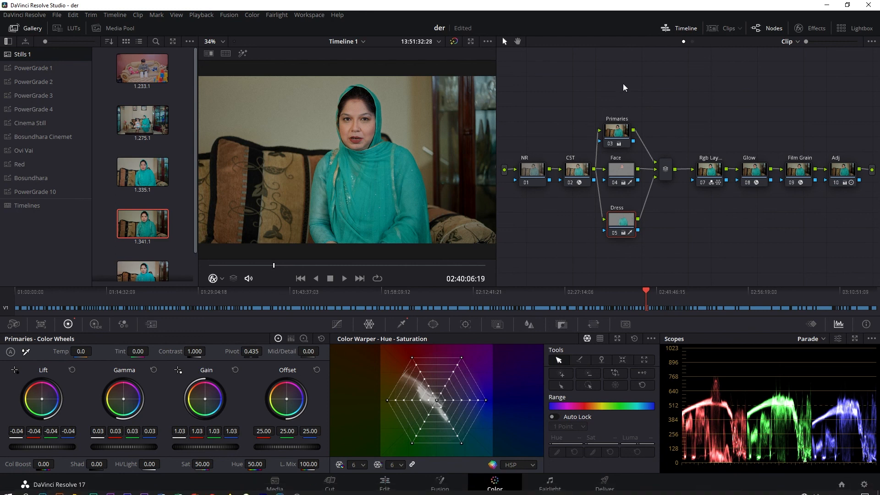
{"action": "left_click", "coordinate": [823, 5]}
{"action": "right_click", "coordinate": [403, 112]}
{"action": "left_click", "coordinate": [408, 139]}
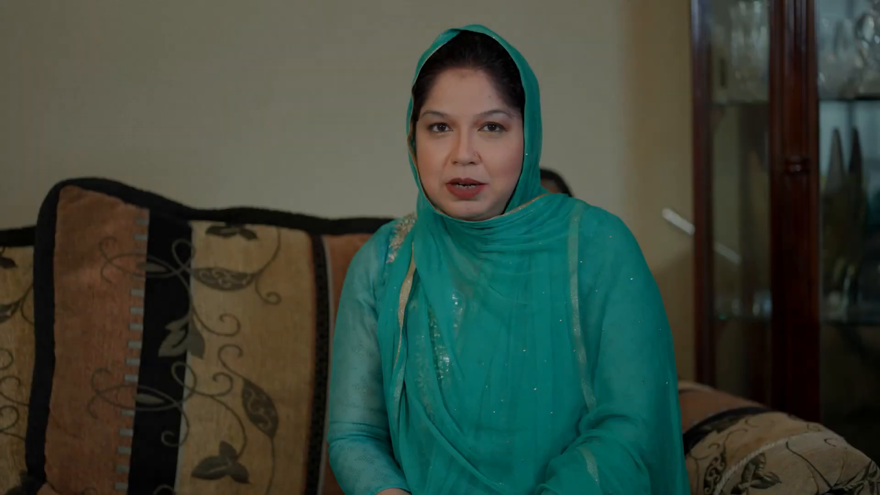